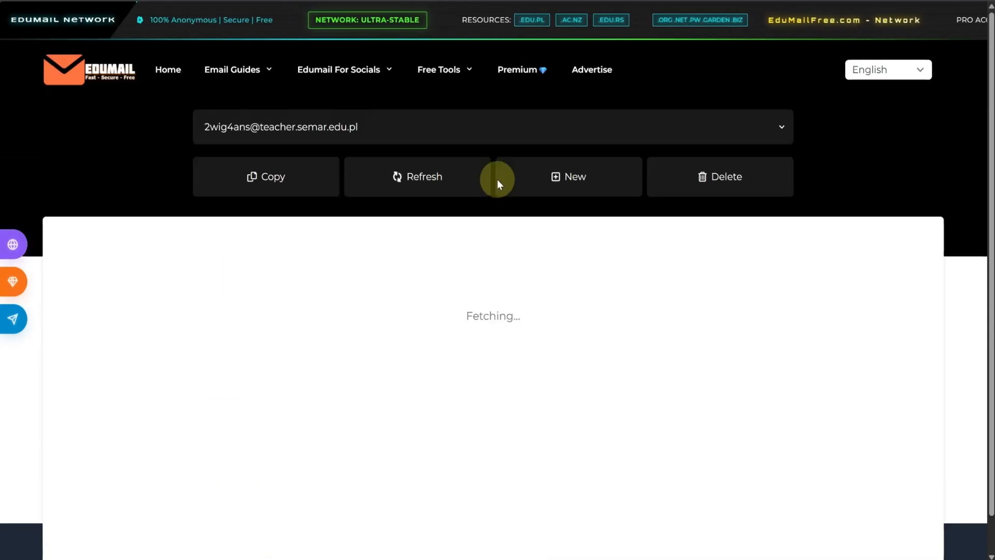
Copy the temporary email address generated on the EduMail page
left_click(406, 123)
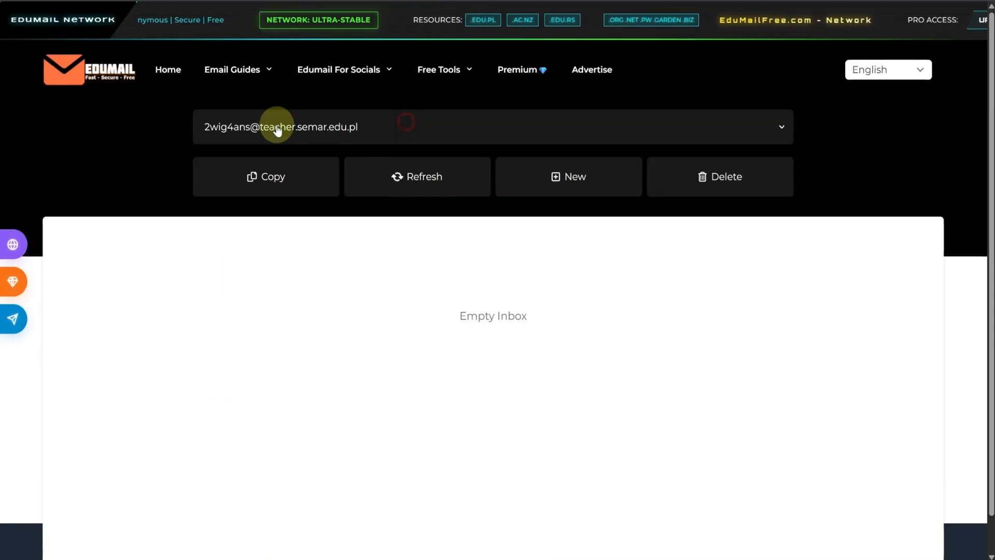
left_click(306, 128)
left_click(286, 186)
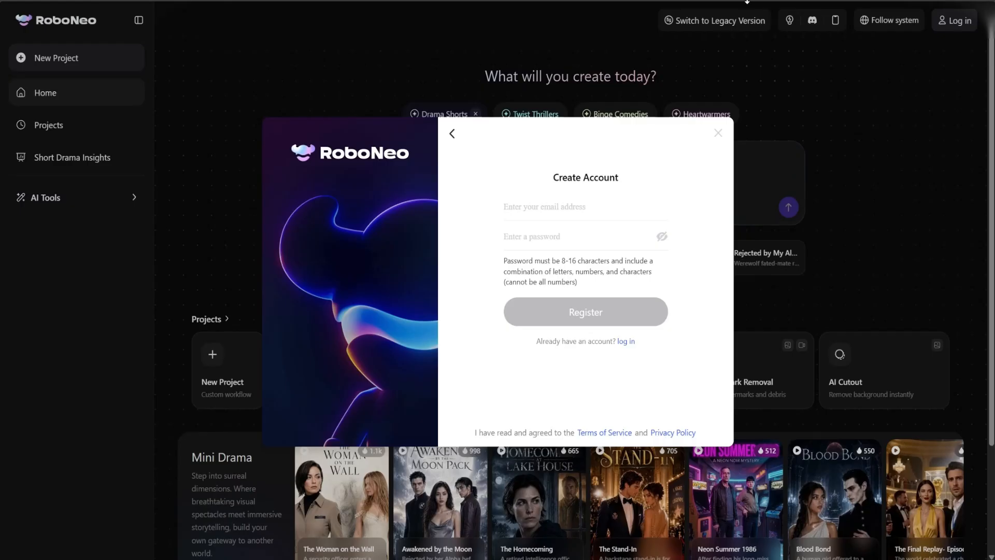
Switch to RoboNeo, register an account with the copied email address and the account password, and save the login in the browser
key("ctrl+v")
left_click(572, 303)
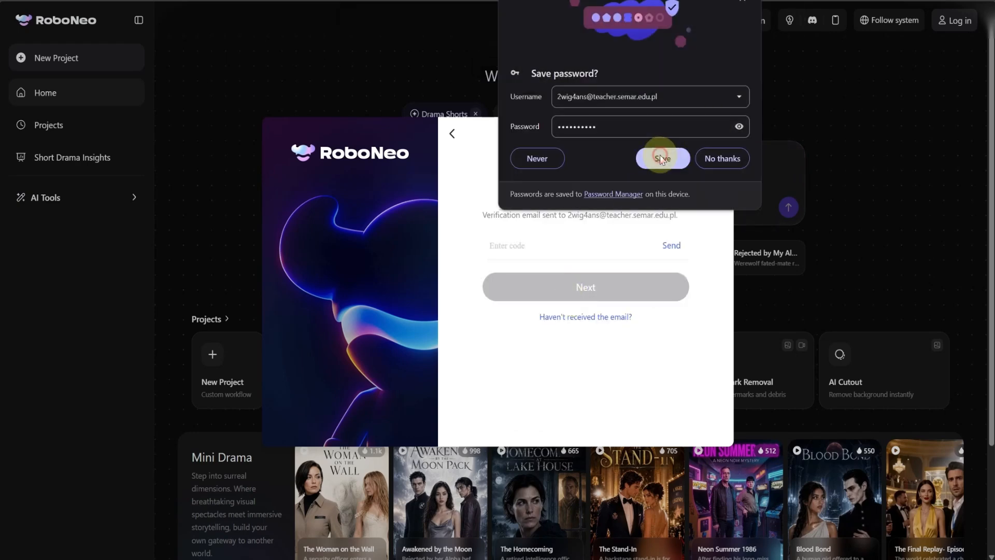
left_click(660, 156)
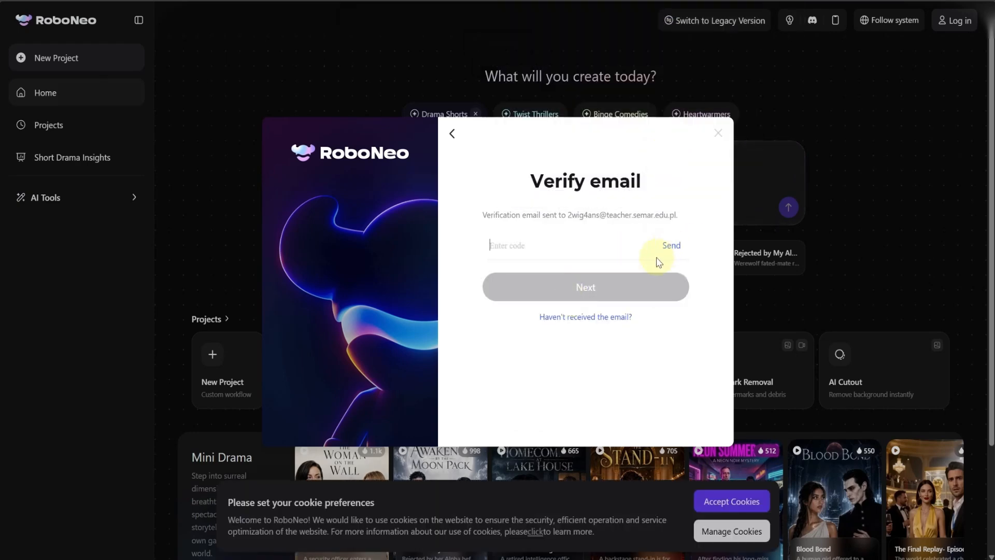
Request the verification code by email and complete the slider puzzle
left_click(657, 258)
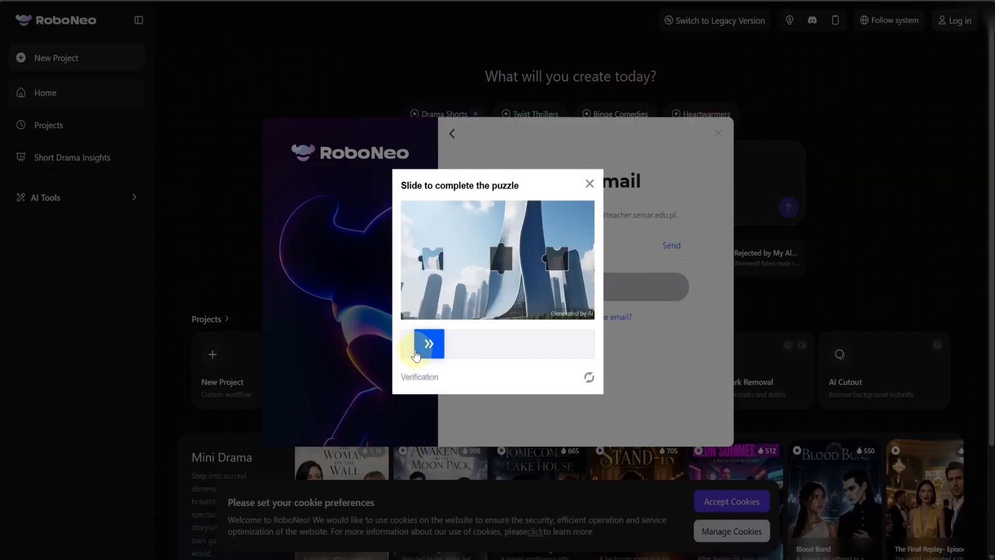
left_click_drag(417, 354, 540, 353)
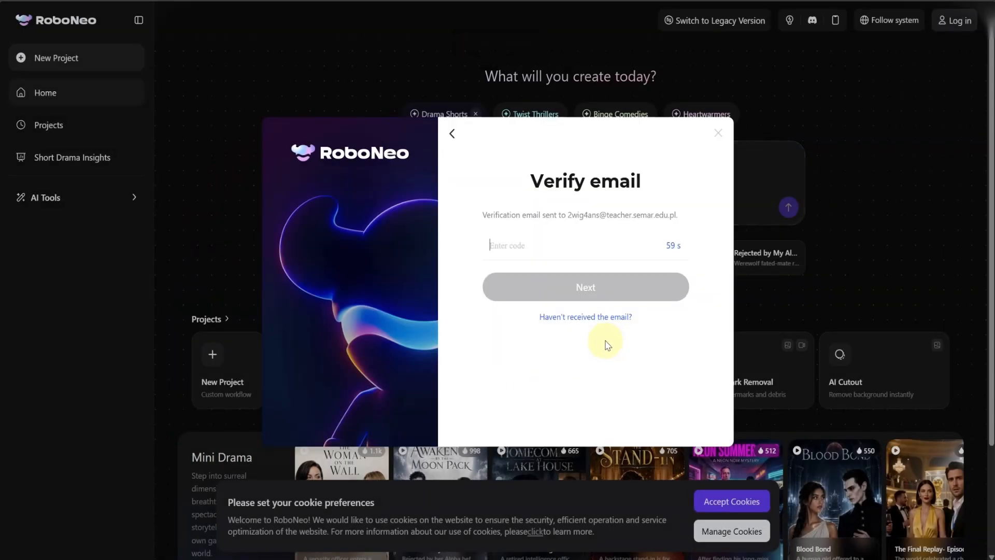
Switch to EduMail, refresh the inbox, open the RoboNeo verification email and copy its code
left_click(830, 1)
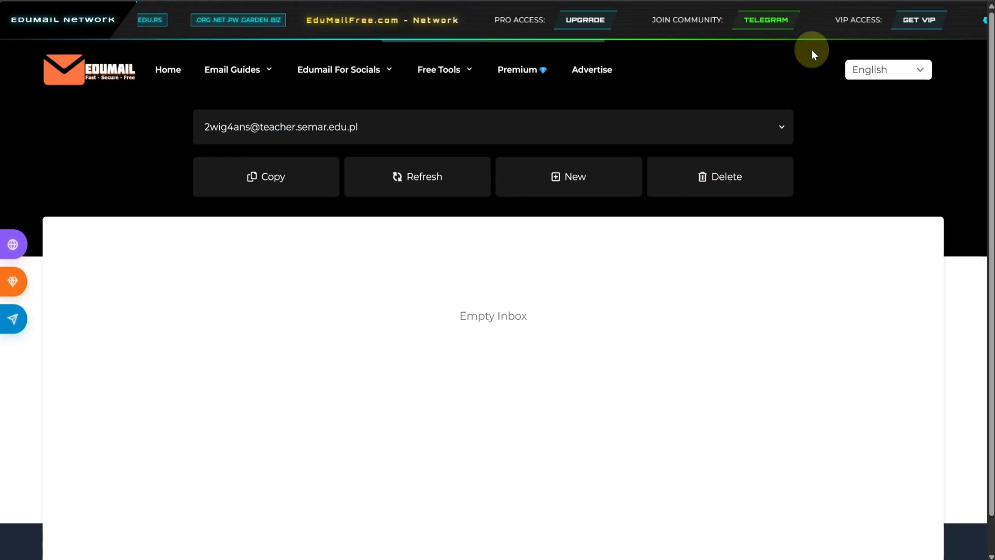
left_click(415, 195)
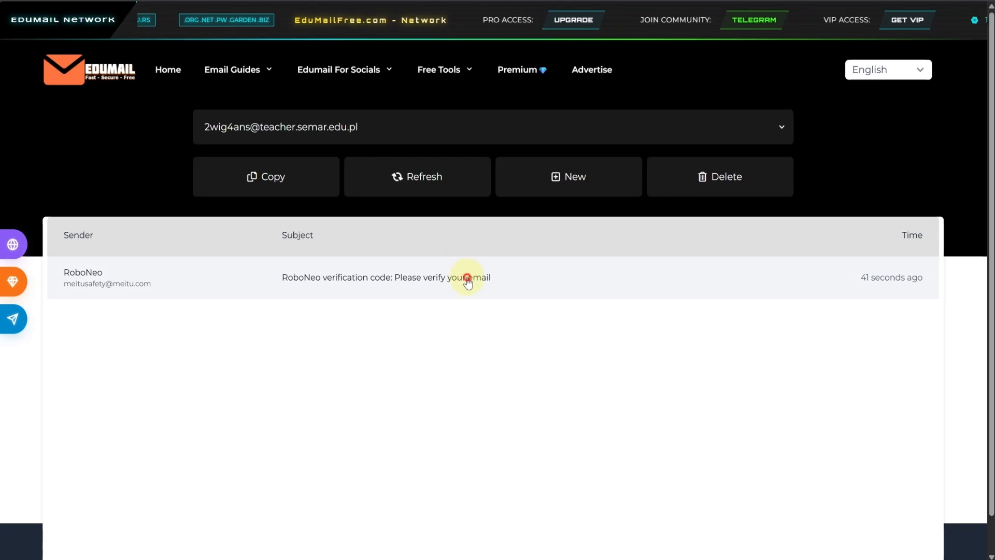
left_click(467, 282)
scroll(518, 390, "down", 1)
left_click_drag(513, 456, 465, 452)
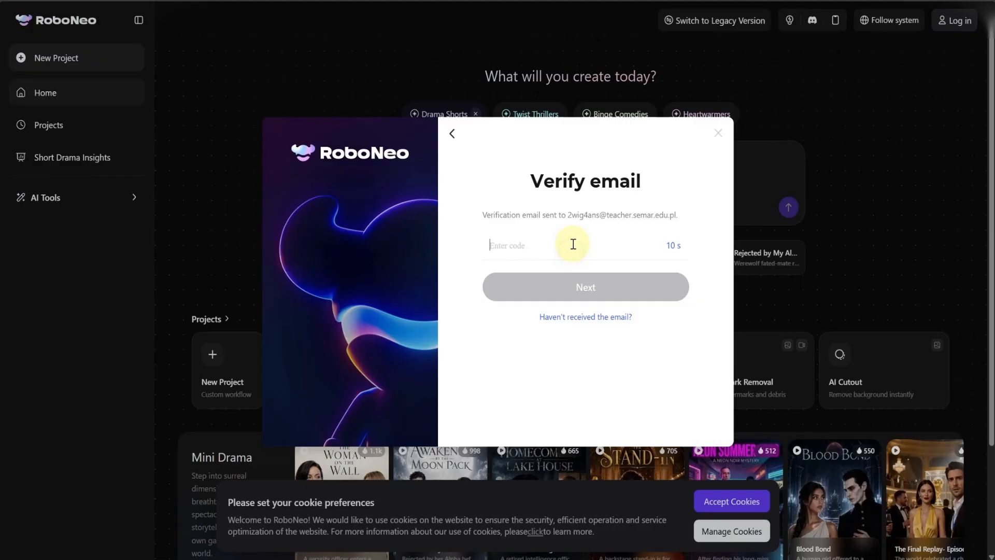
Return to RoboNeo, paste the verification code and submit it to finish signing up
key("ctrl+v")
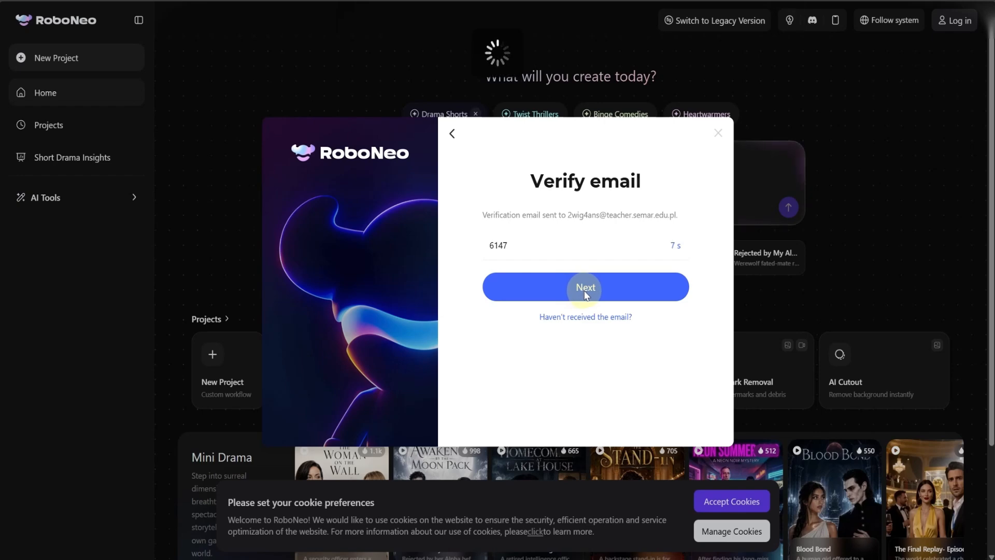
left_click(583, 290)
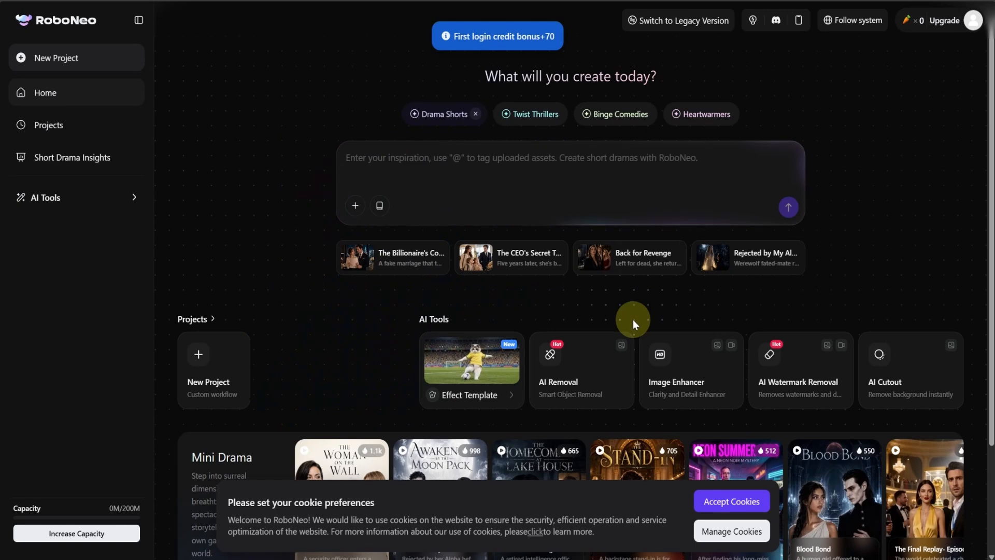
Expand the list of AI tools and start a new project
mouse_move(922, 24)
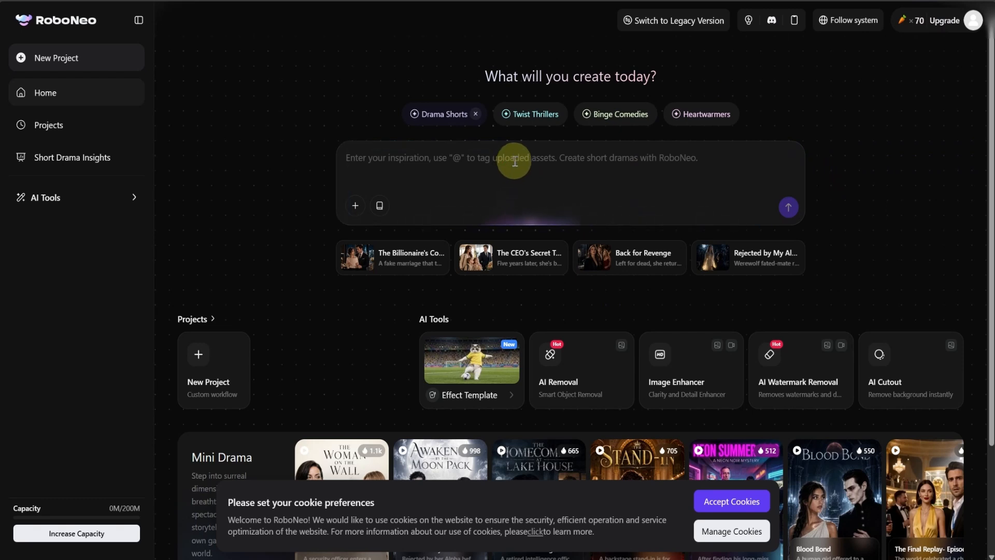
left_click(103, 199)
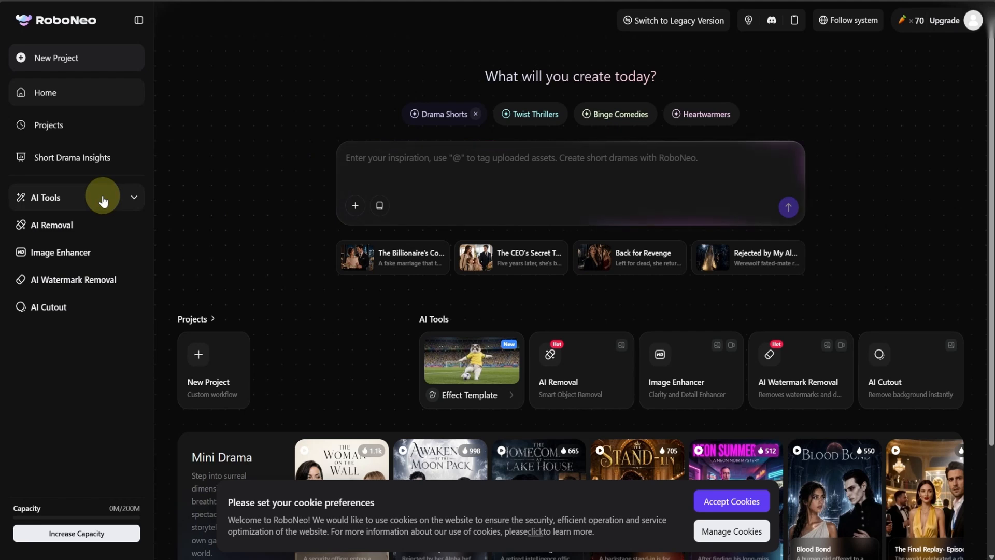
left_click(68, 63)
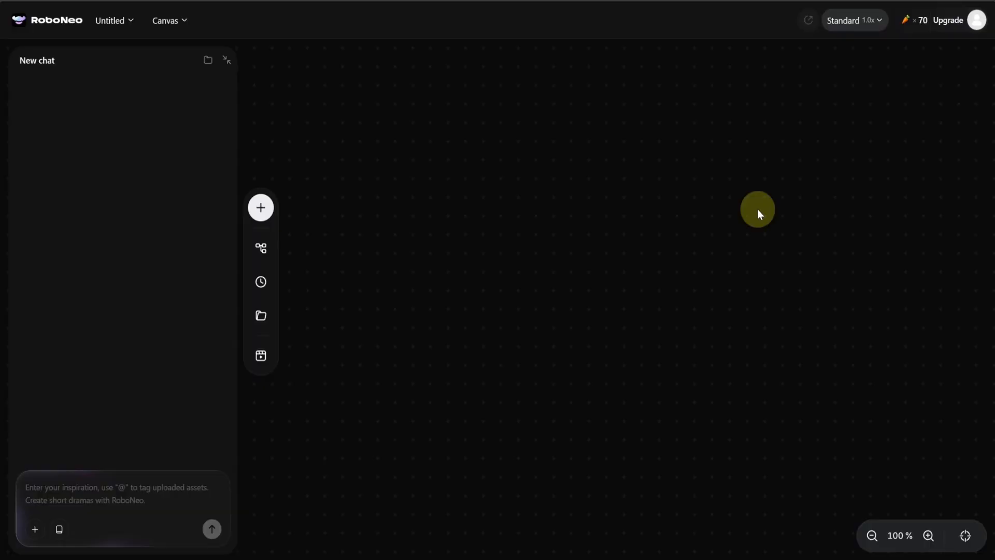
Add a Video node to the canvas and set it up with the Image to Video quick start
left_click(264, 209)
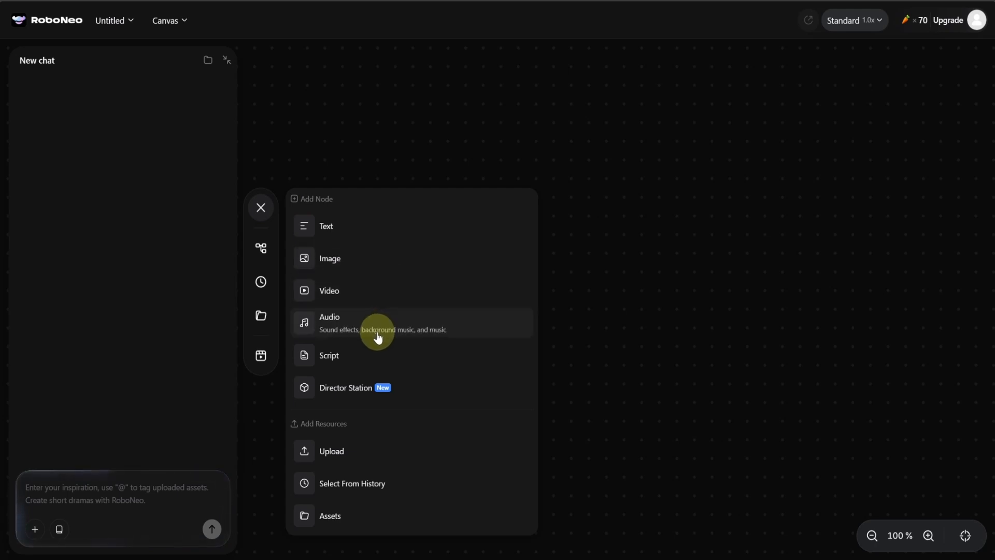
left_click(378, 289)
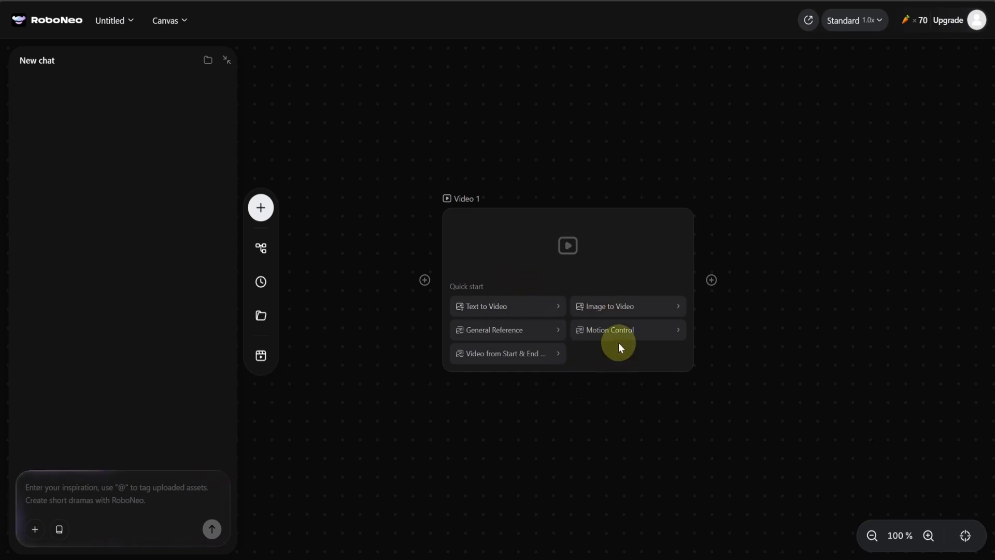
left_click(618, 308)
scroll(758, 350, "down", 4)
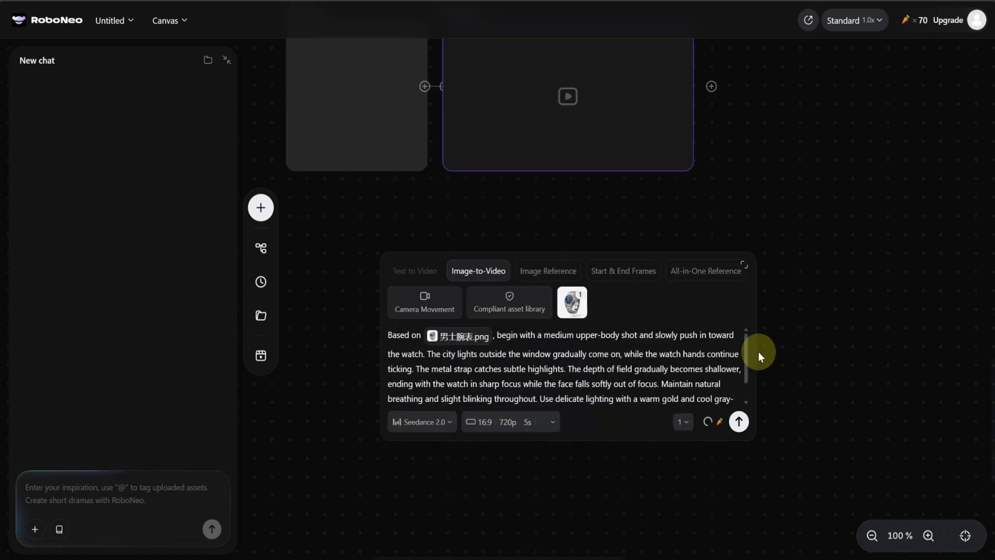
scroll(760, 350, "up", 2)
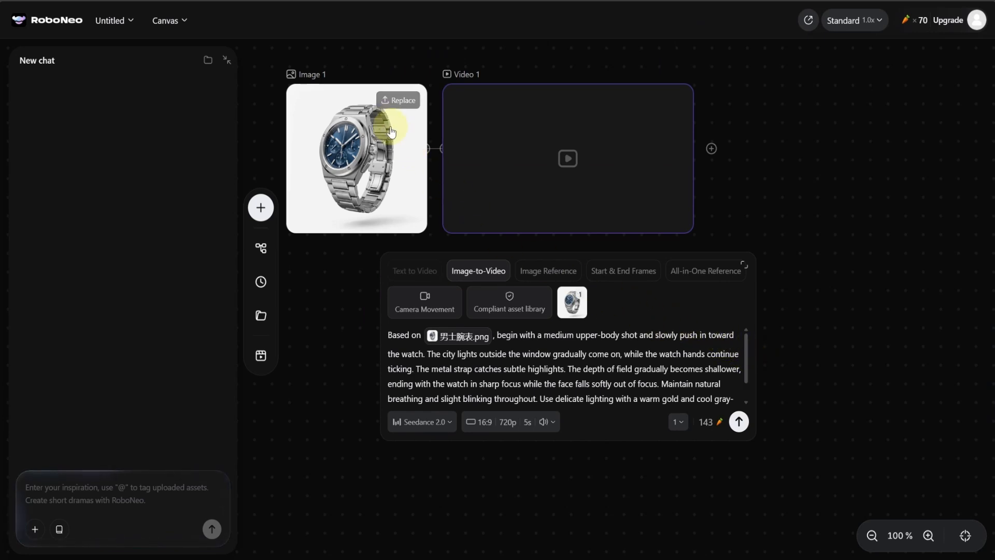
Replace the sample watch image with the Paris Eiffel Tower photo and move the Video 1 node clear of it
left_click(397, 101)
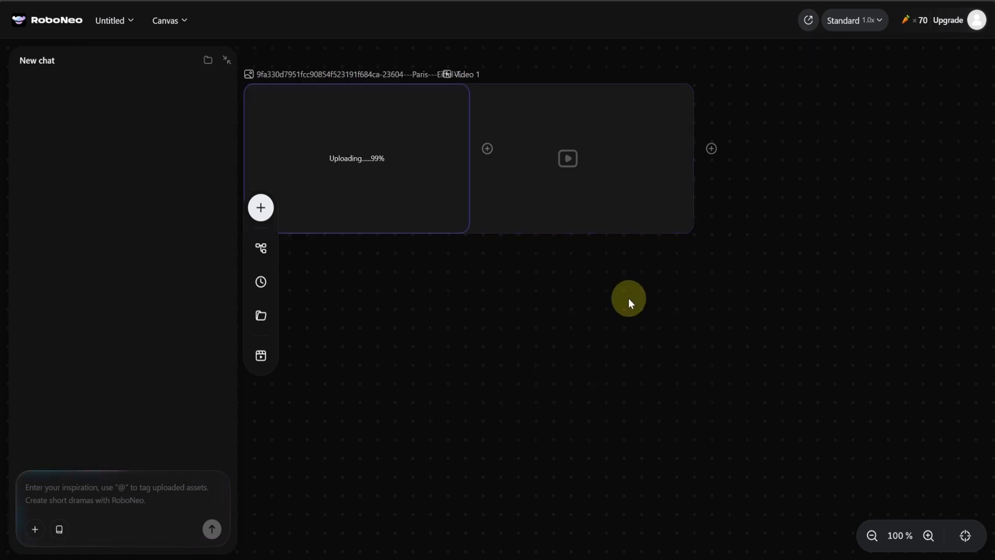
scroll(626, 284, "up", 2)
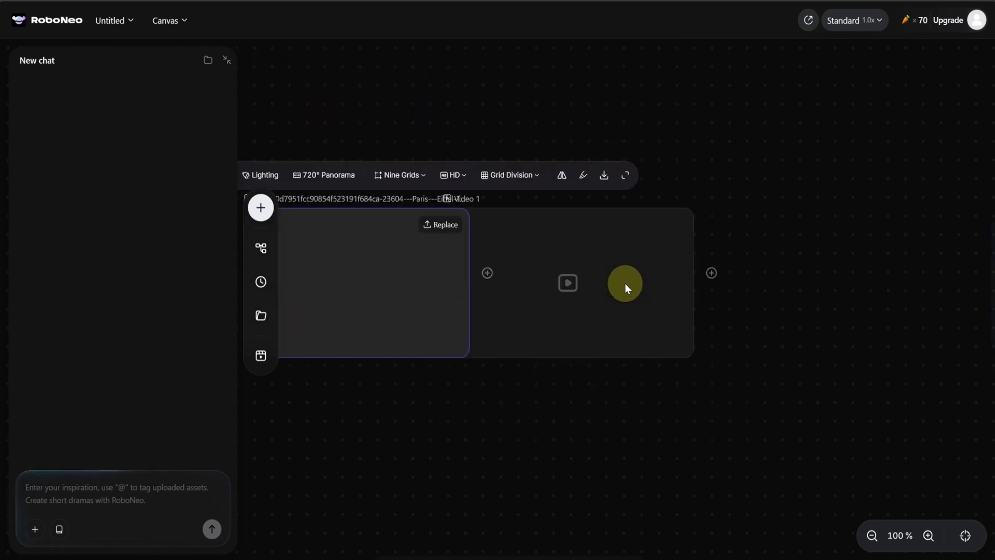
scroll(620, 291, "down", 2)
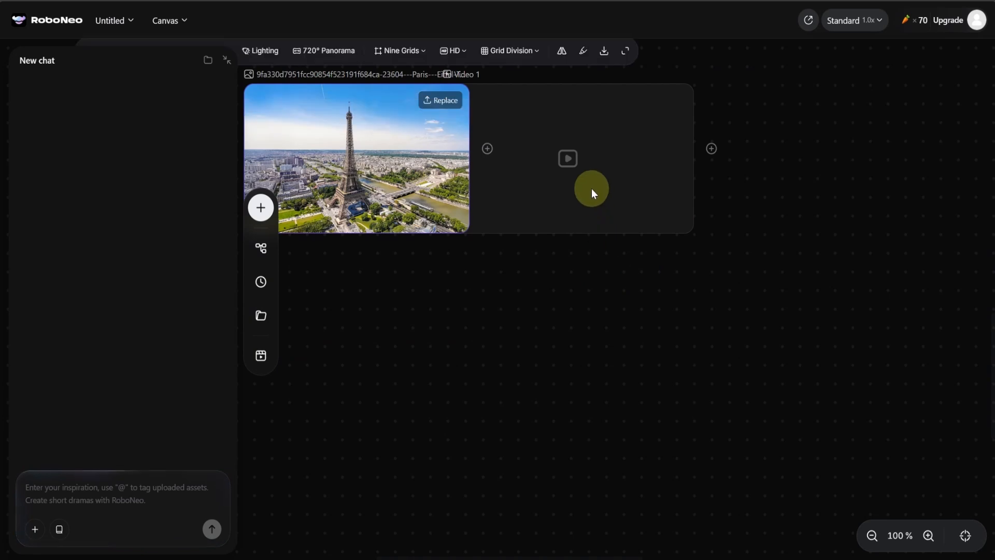
scroll(592, 189, "up", 1)
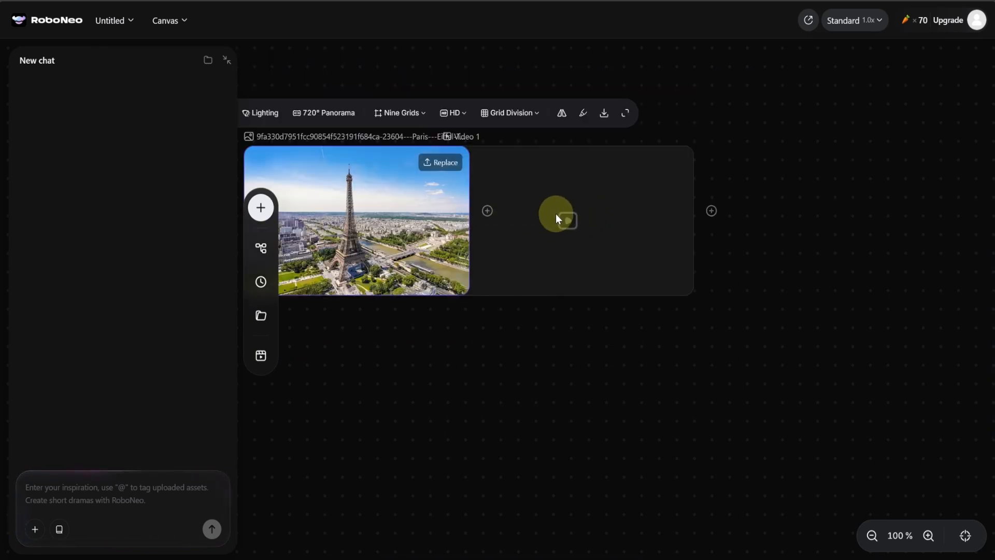
left_click_drag(558, 215, 701, 205)
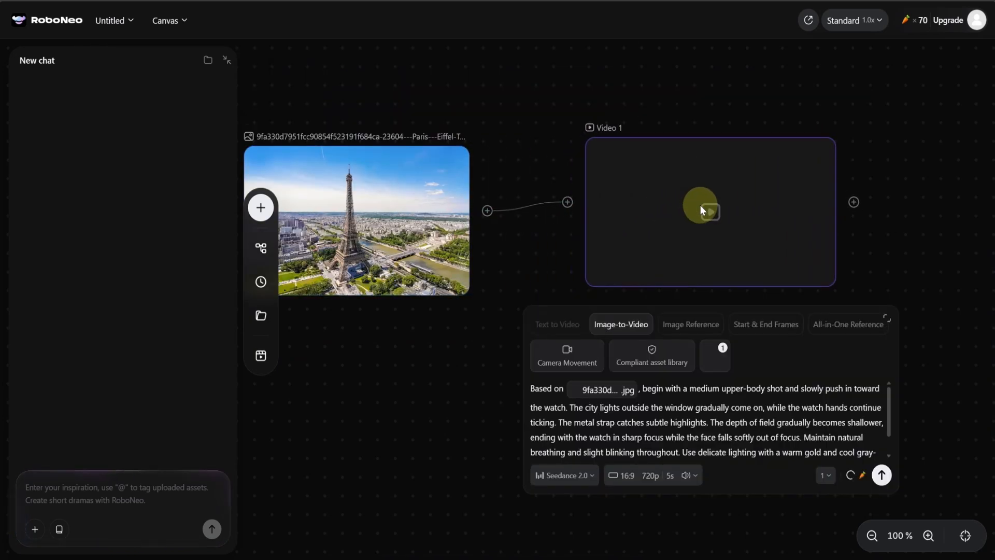
Replace the whole sample prompt with the copied prompt describing a drone flight along the red waypoint path
left_click(700, 431)
key("ctrl+a")
key("ctrl+v")
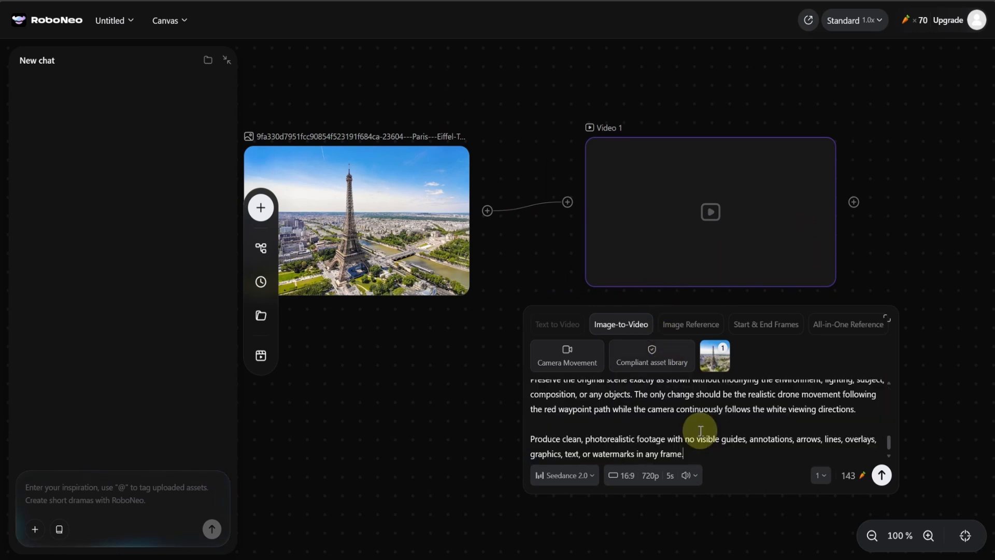
scroll(698, 429, "up", 5)
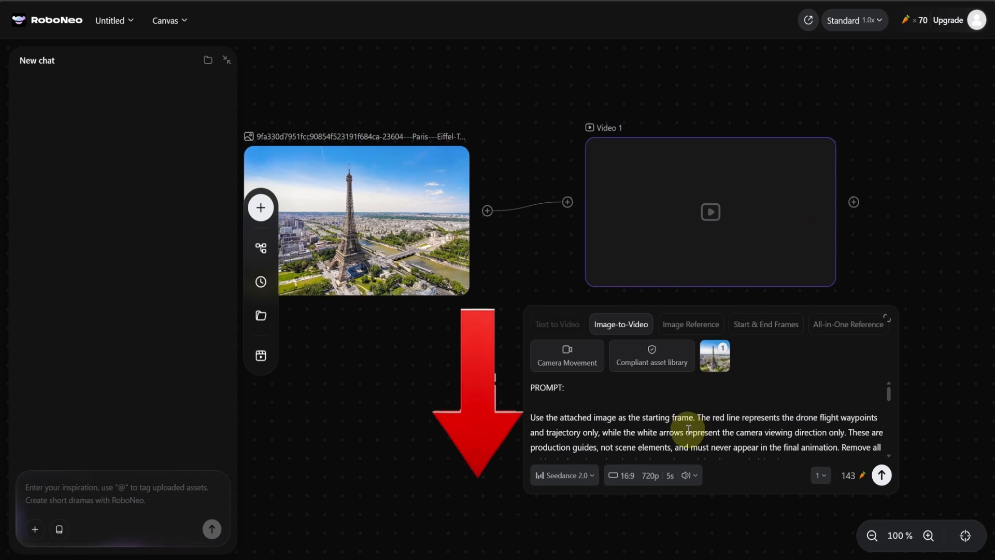
Set the video model to Google Omni Flash and the aspect ratio to 9:16
left_click(588, 475)
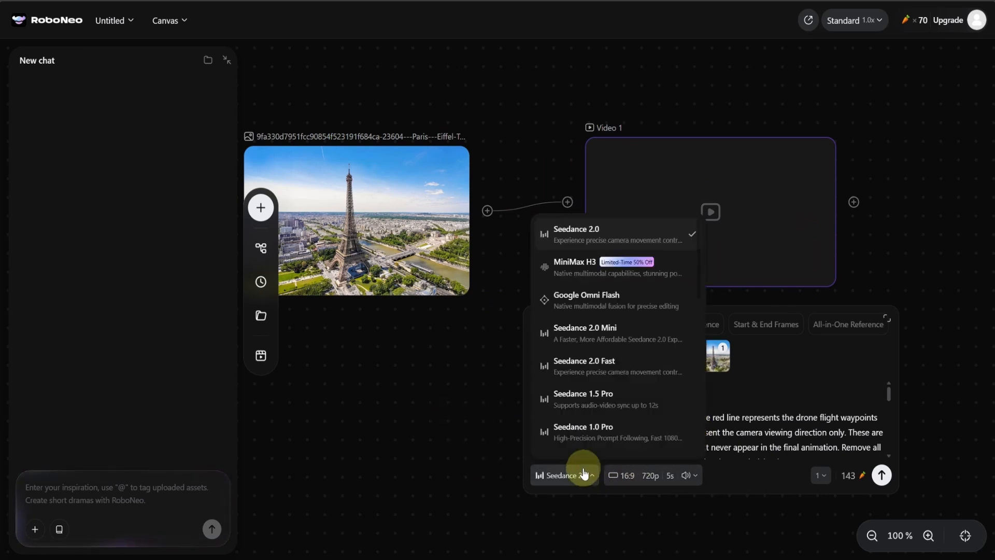
left_click(608, 293)
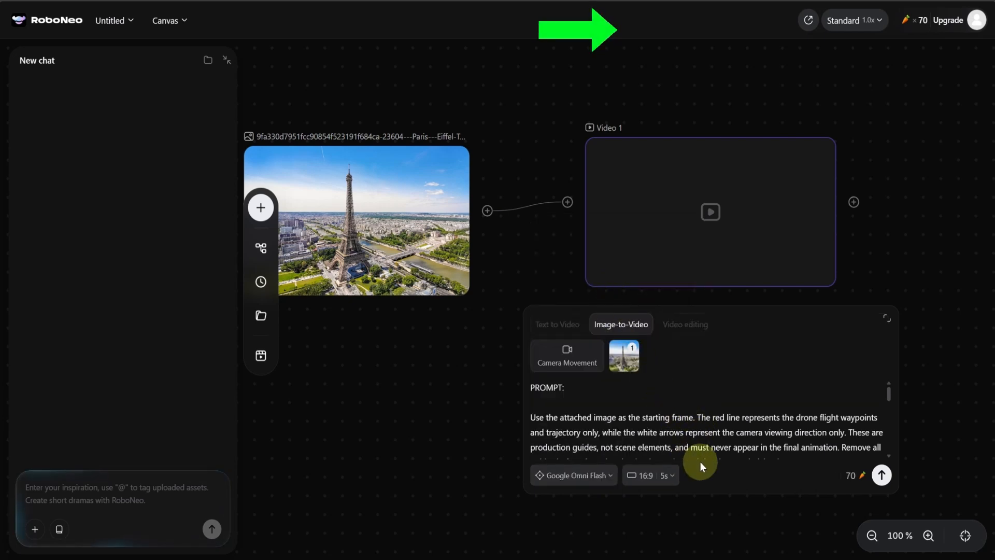
left_click(645, 475)
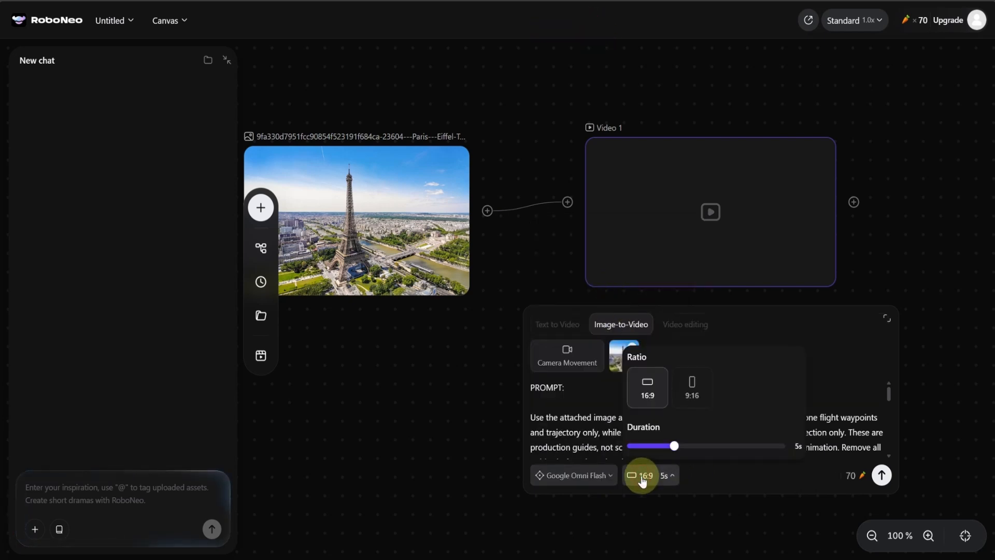
left_click(693, 398)
scroll(815, 322, "down", 3)
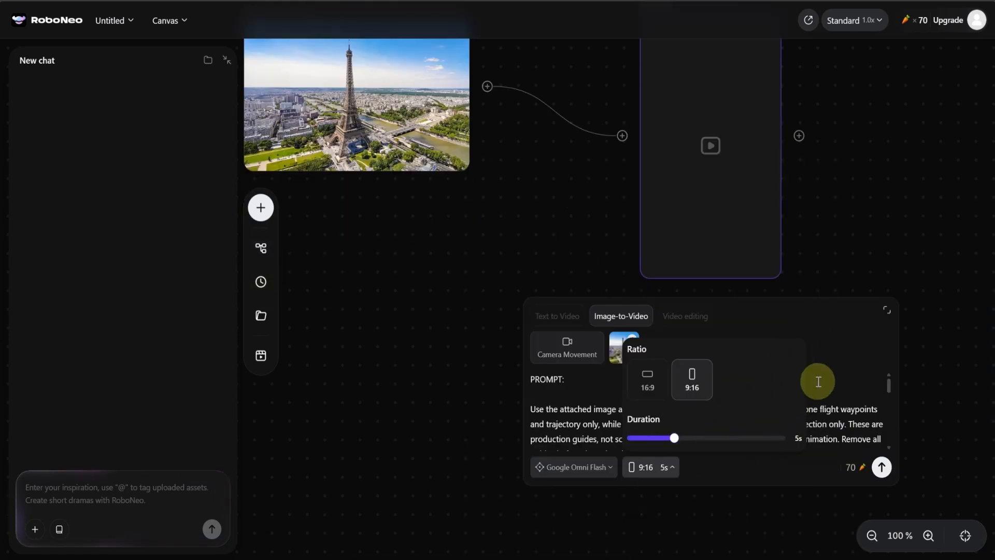
left_click(839, 403)
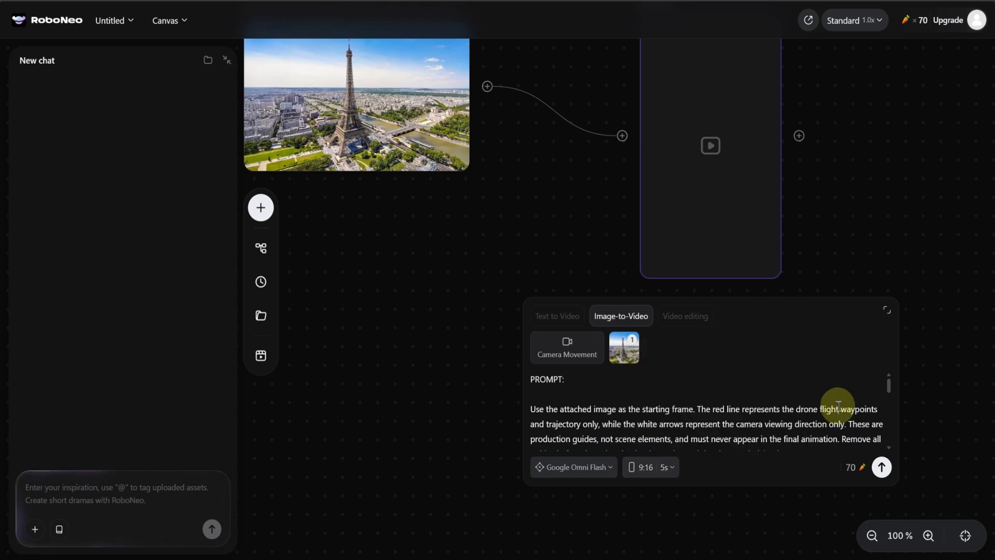
Browse the Camera Movement presets without applying one, and generate the video
left_click(584, 355)
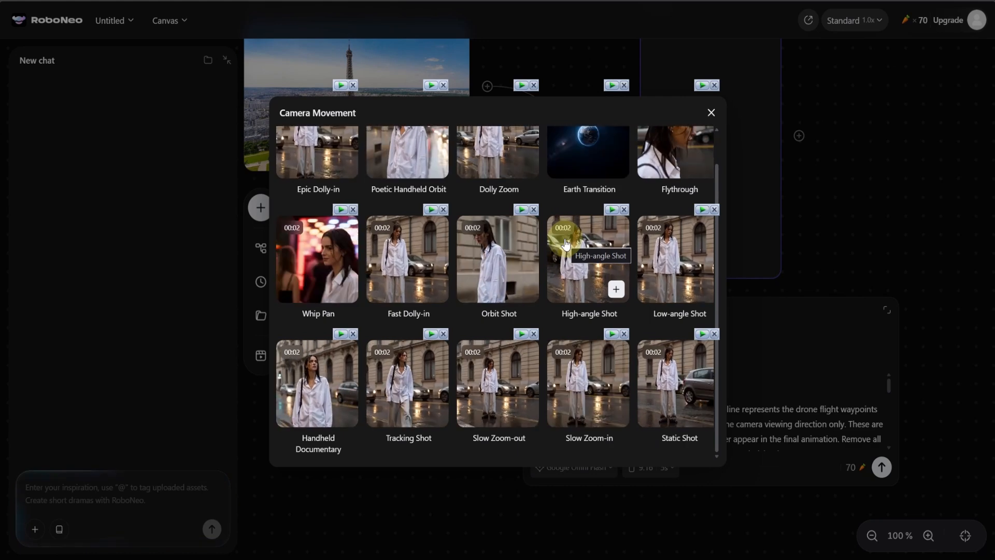
left_click(711, 113)
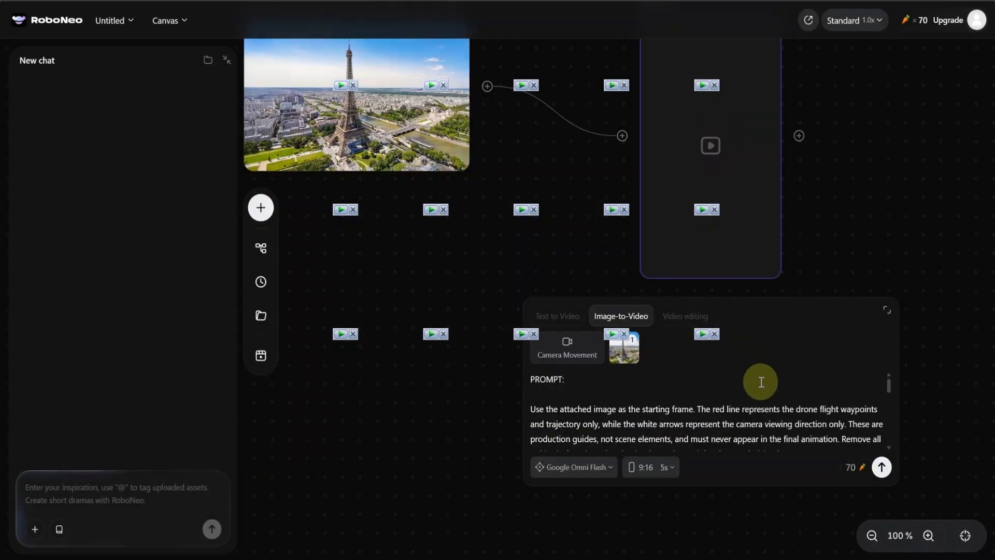
left_click(882, 467)
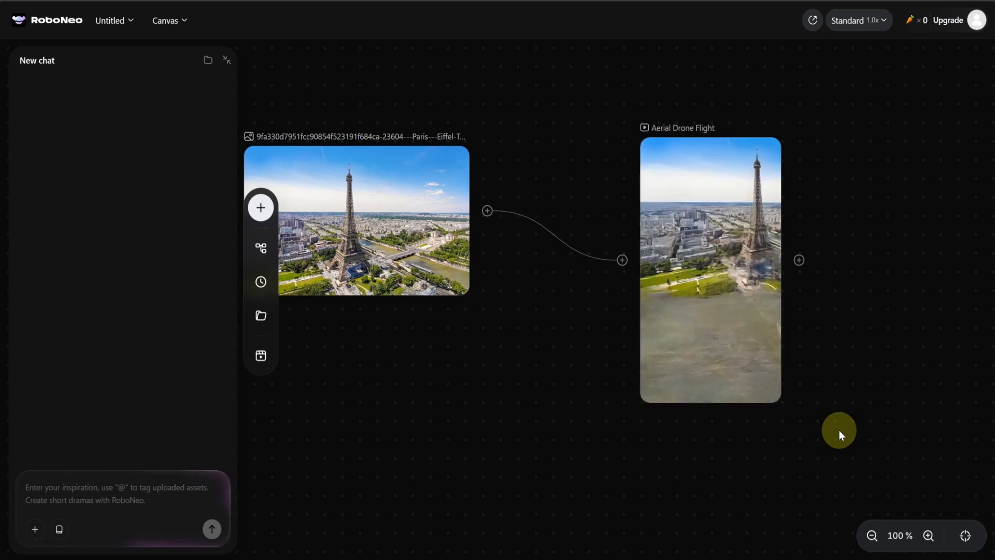
Open the generated Eiffel Tower drone video in the full-screen preview
mouse_move(686, 322)
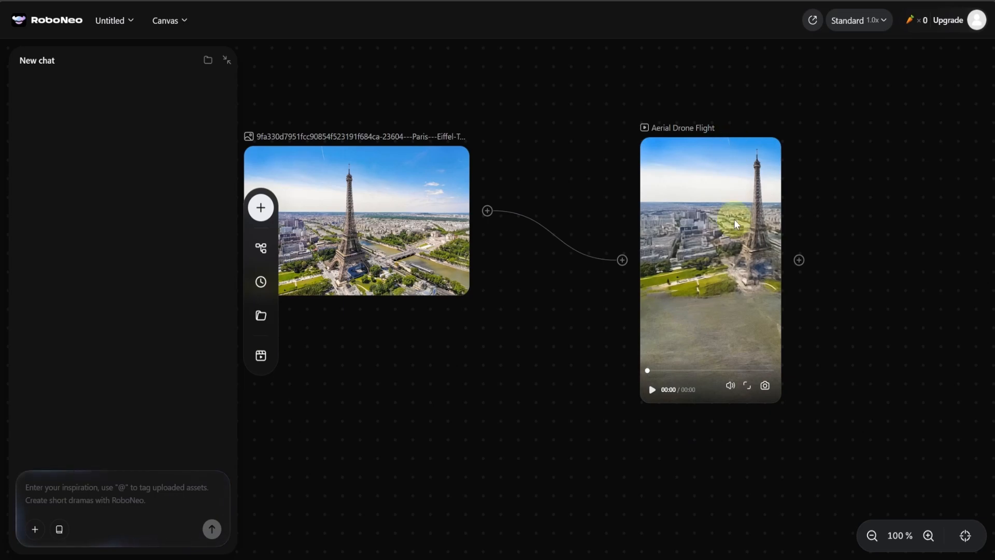
left_click(747, 386)
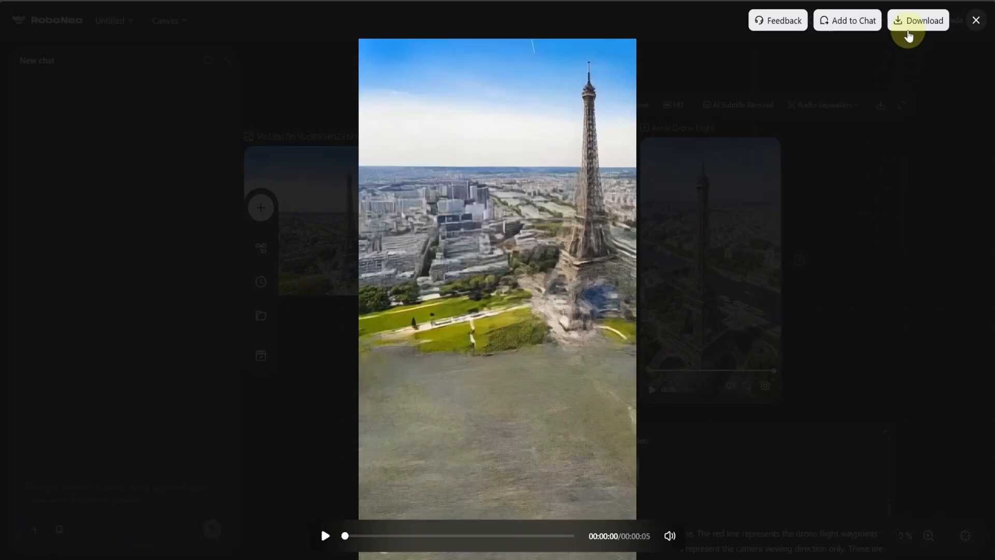
Download the generated Eiffel Tower video from the full-screen preview, check it in the media player, and close the player and the preview
mouse_move(911, 26)
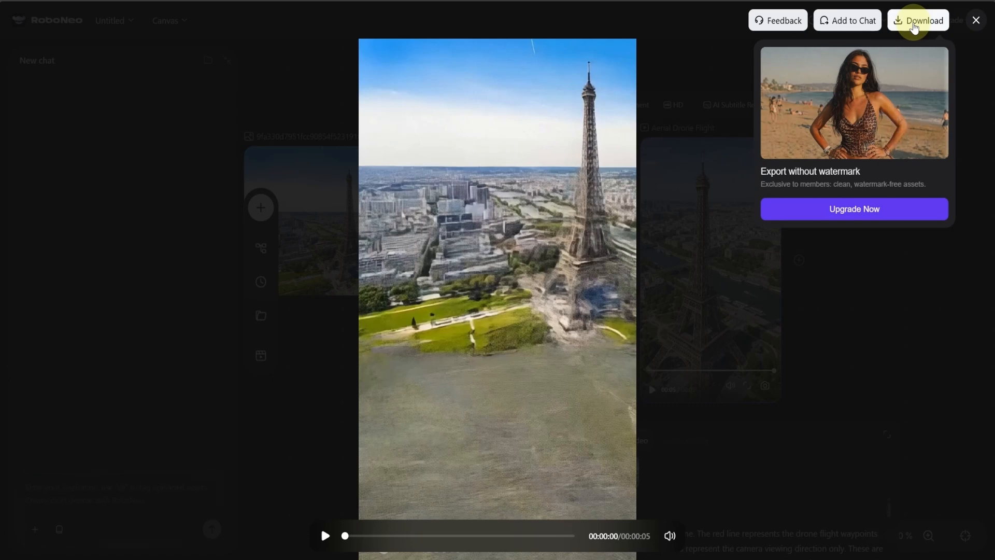
left_click(914, 25)
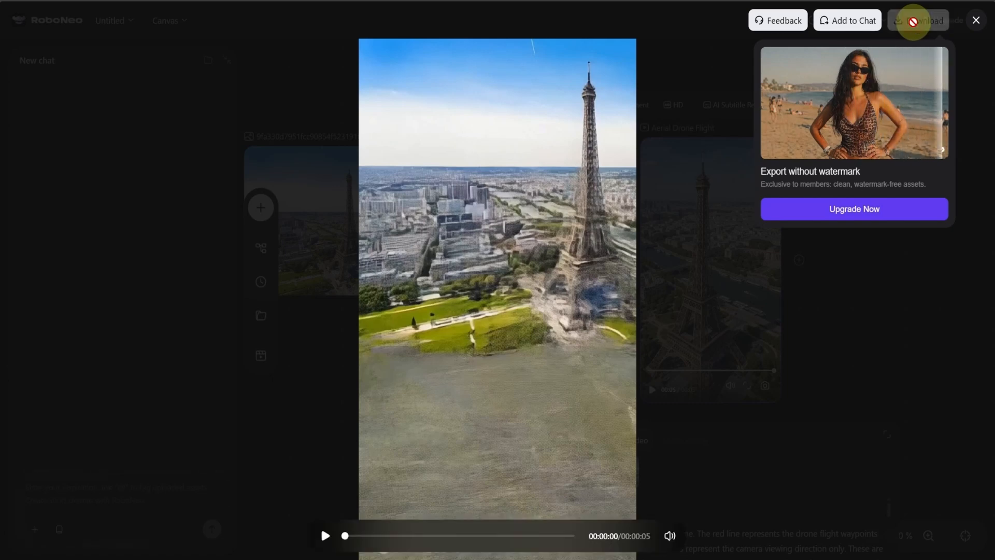
key("Return")
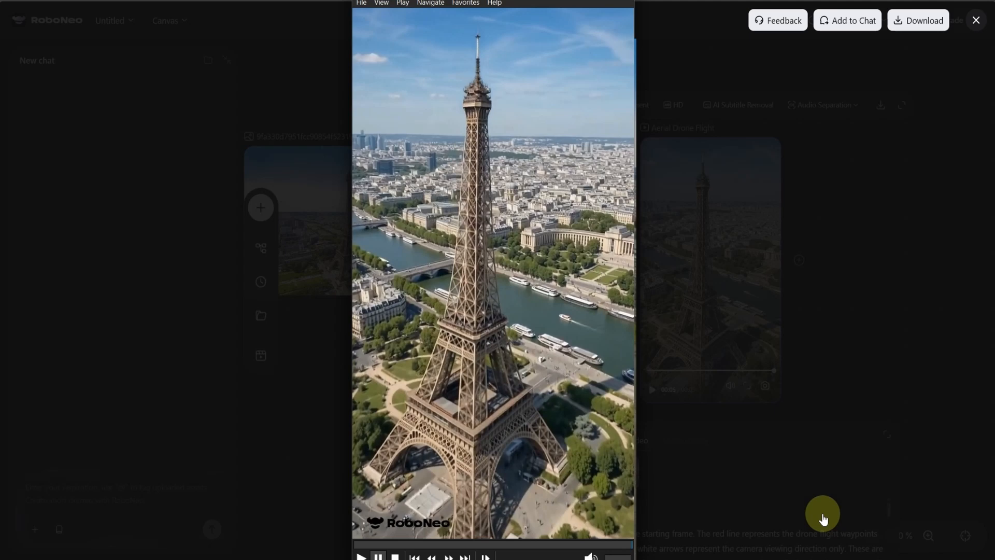
left_click(709, 184)
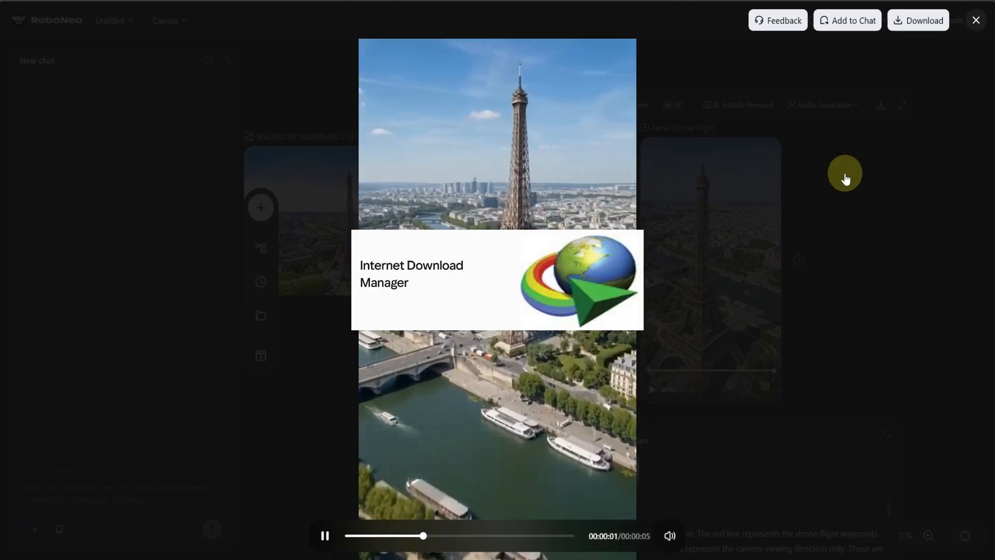
left_click(845, 175)
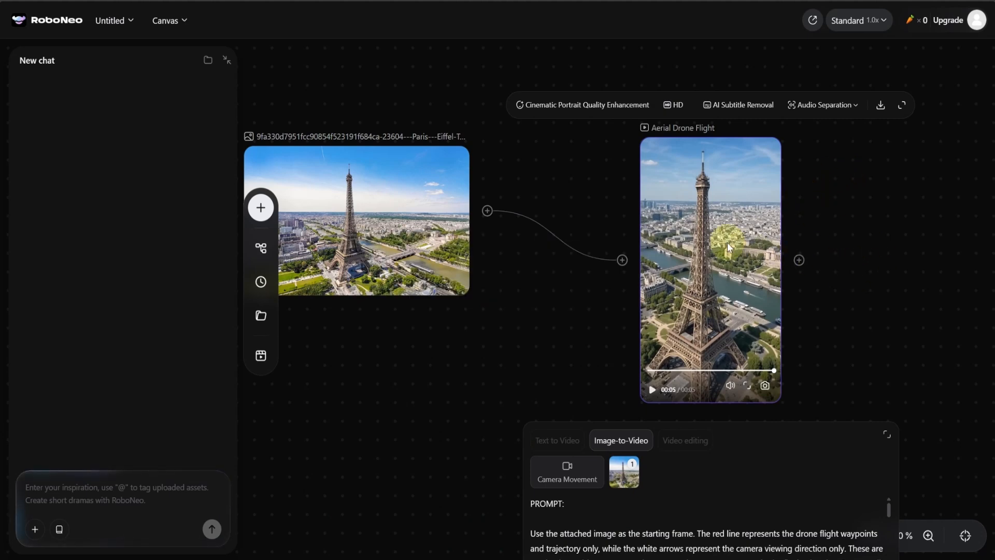
Download the canvas video with Internet Download Manager as "RoboNeo - AI Visual Design Agent.mp4" and check the saved file in the media player
left_click(565, 113)
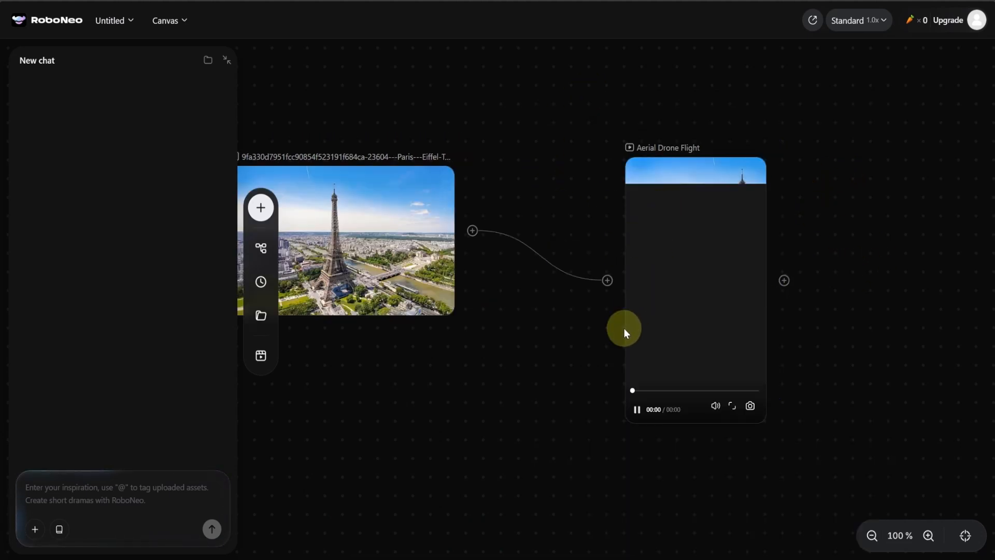
left_click(98, 545)
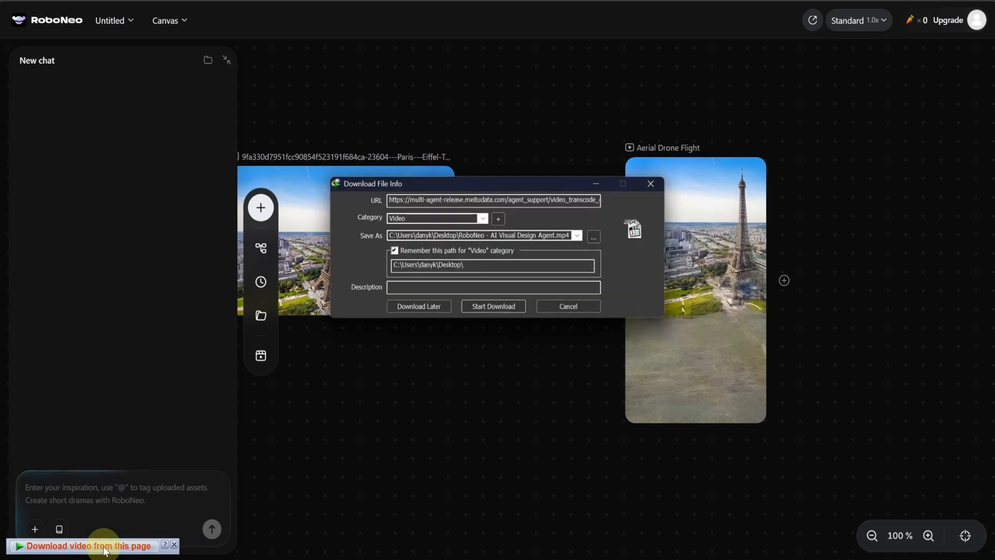
left_click(496, 310)
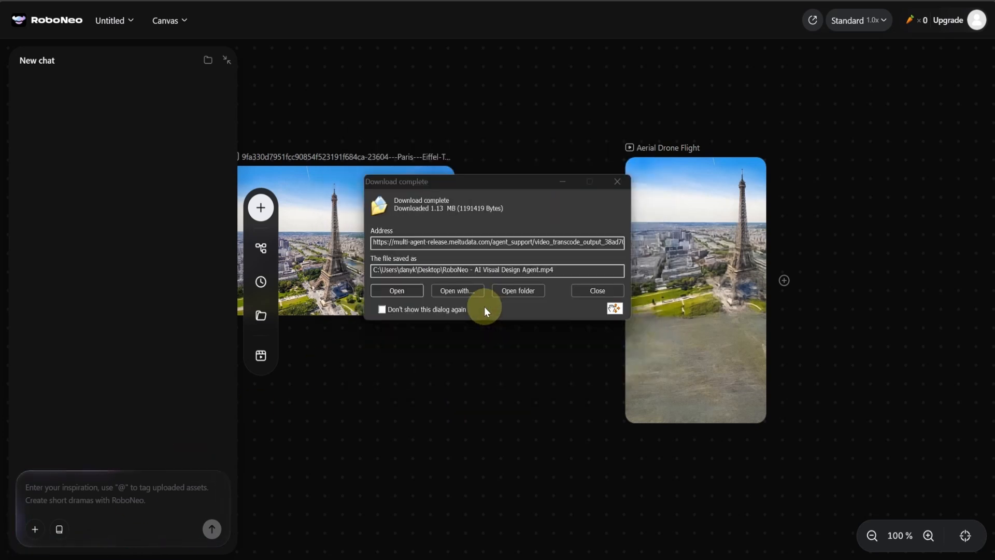
left_click(397, 291)
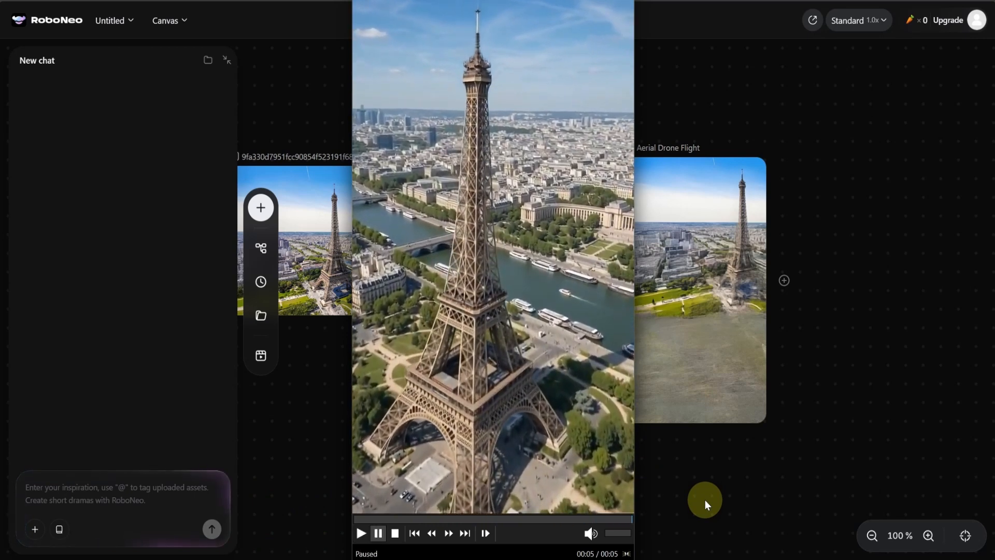
left_click(738, 109)
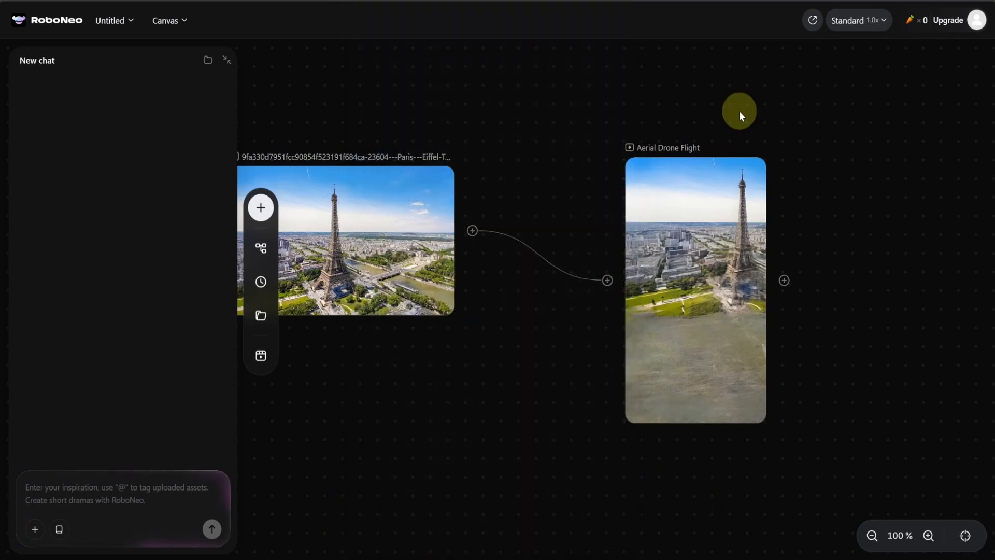
Log out of the current RoboNeo account and confirm the logout
mouse_move(946, 31)
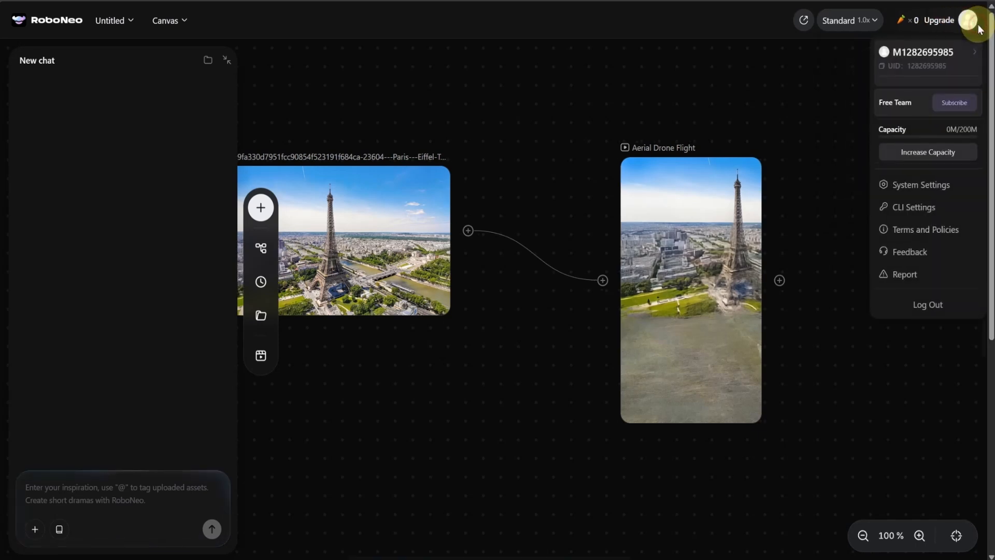
left_click(978, 25)
left_click(974, 25)
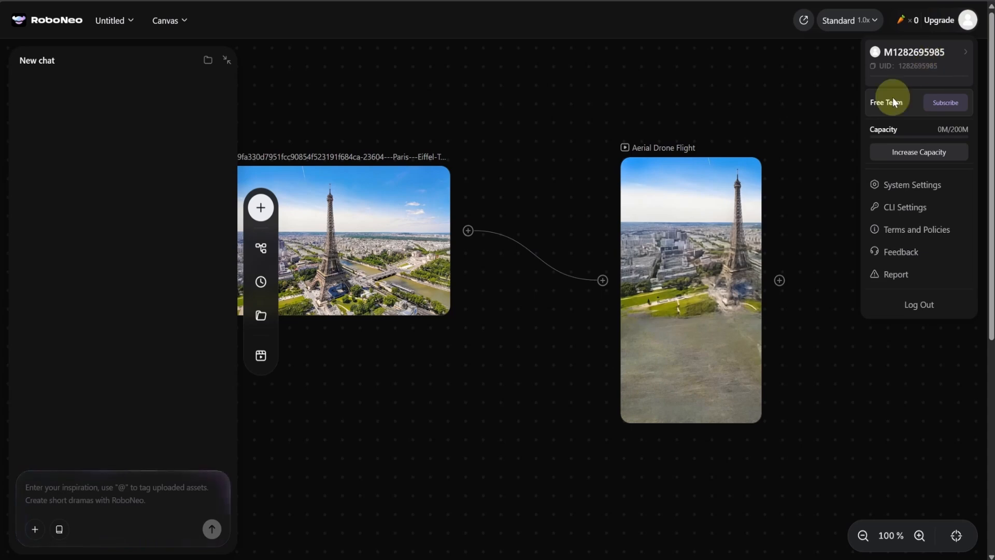
left_click(936, 309)
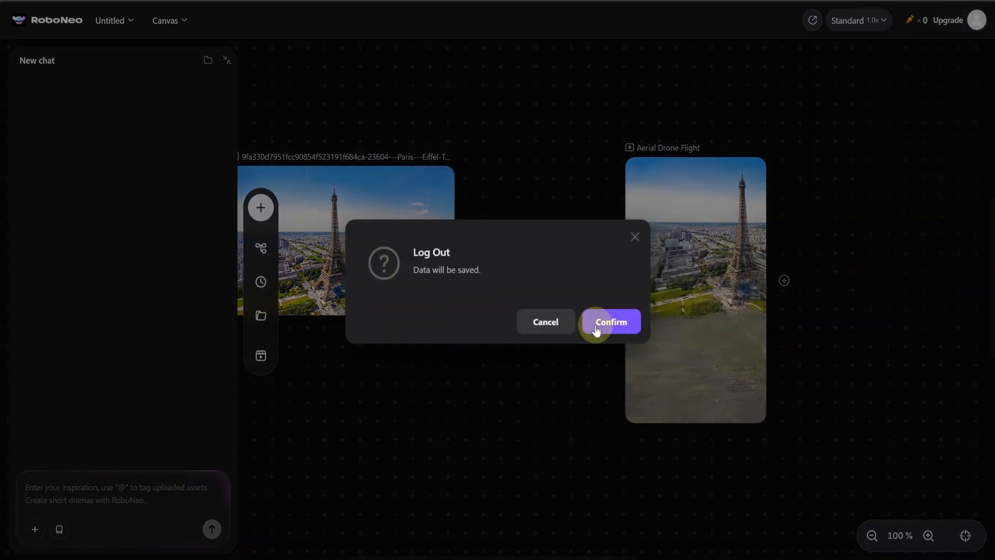
left_click(613, 324)
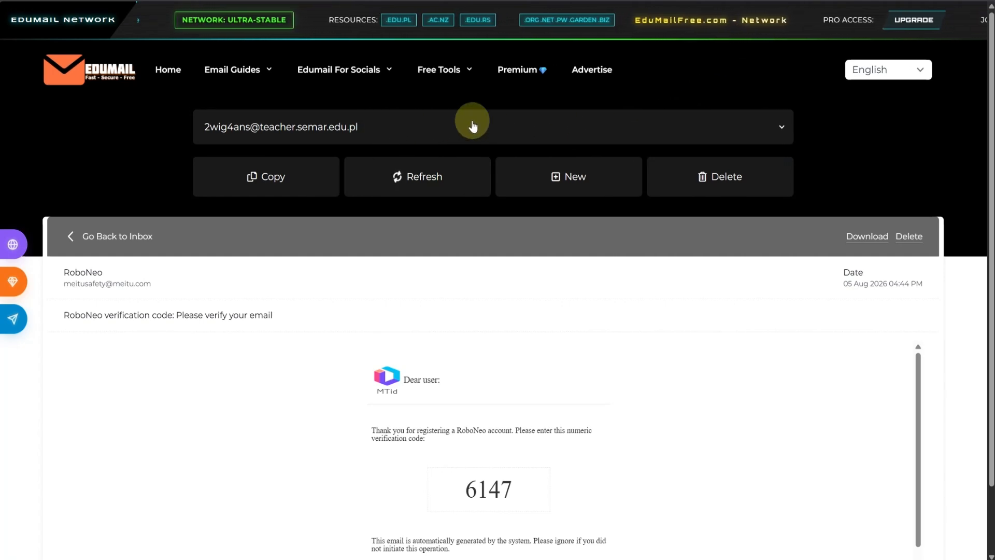
In EduMail, create a new temporary email address with a custom username on the id.semar.edu.pl domain and copy the address
left_click(594, 178)
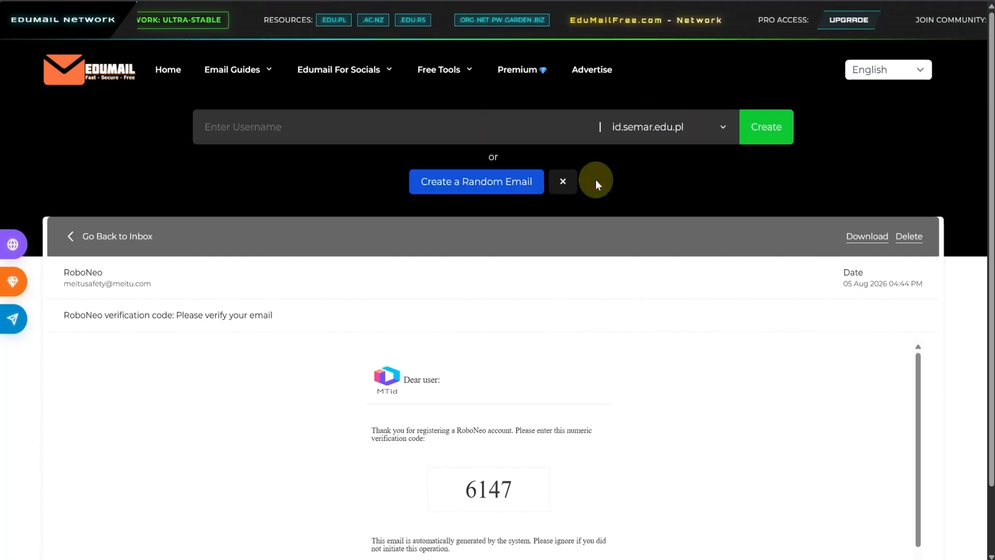
left_click(463, 124)
left_click(291, 209)
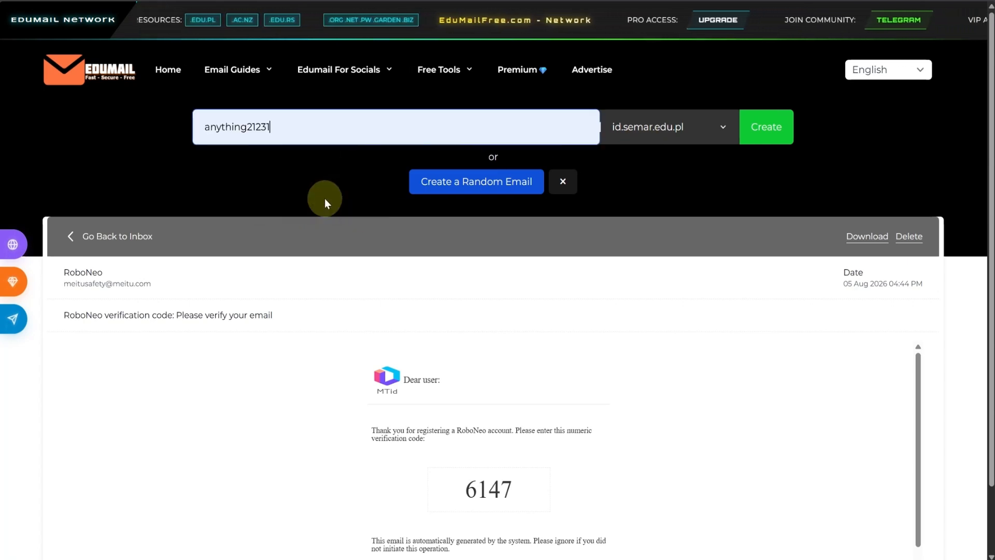
left_click(777, 139)
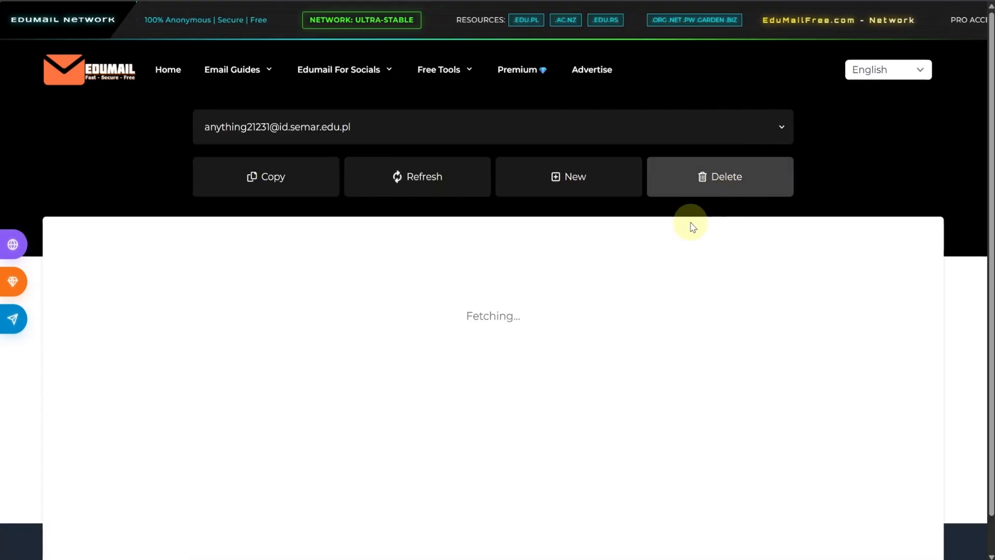
left_click(297, 197)
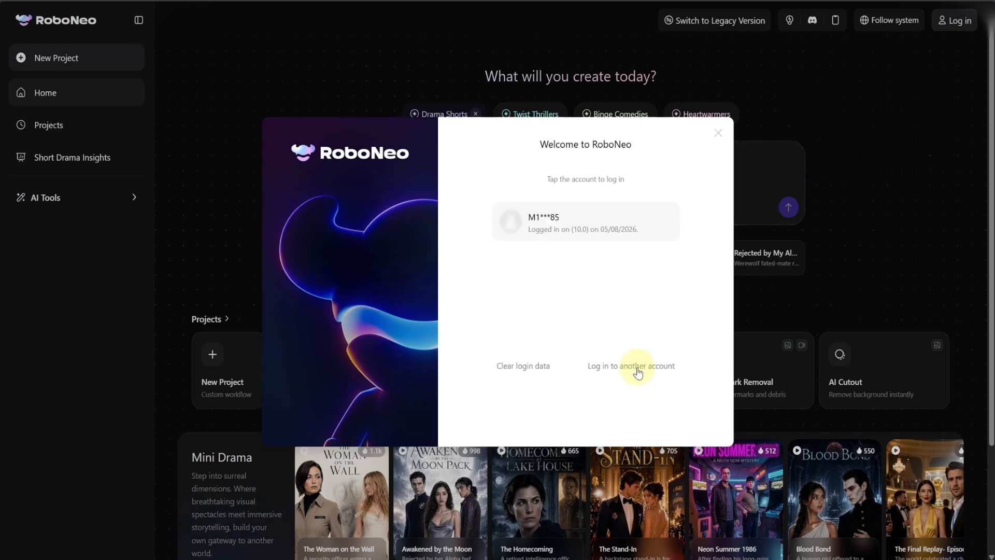
In RoboNeo, register another account by email, entering the new temporary email address and the account password
left_click(638, 367)
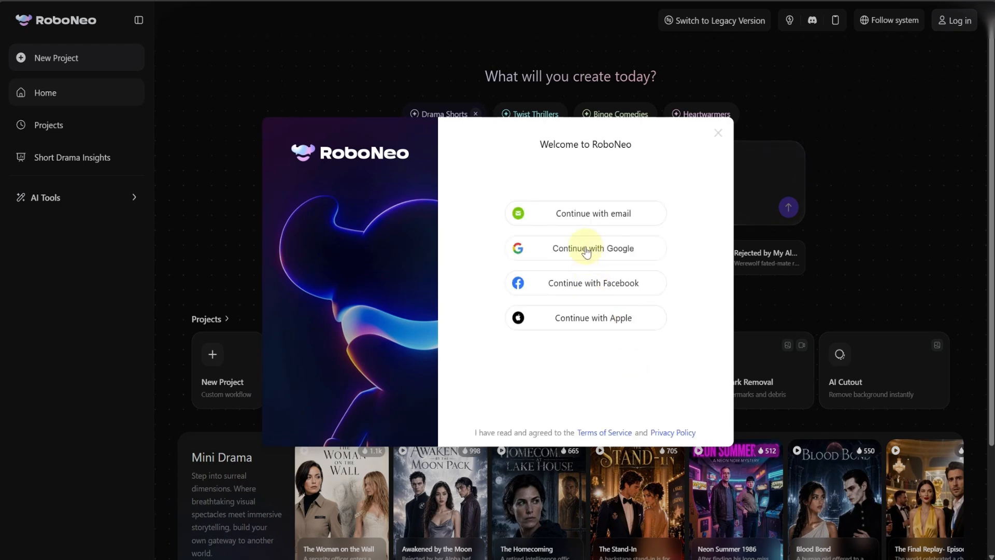
left_click(590, 212)
left_click(621, 297)
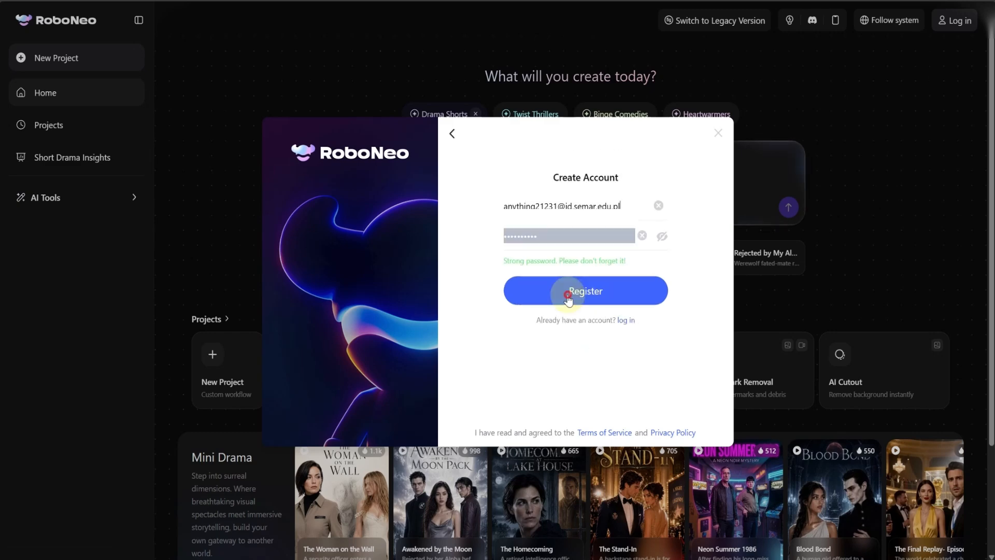
left_click(568, 296)
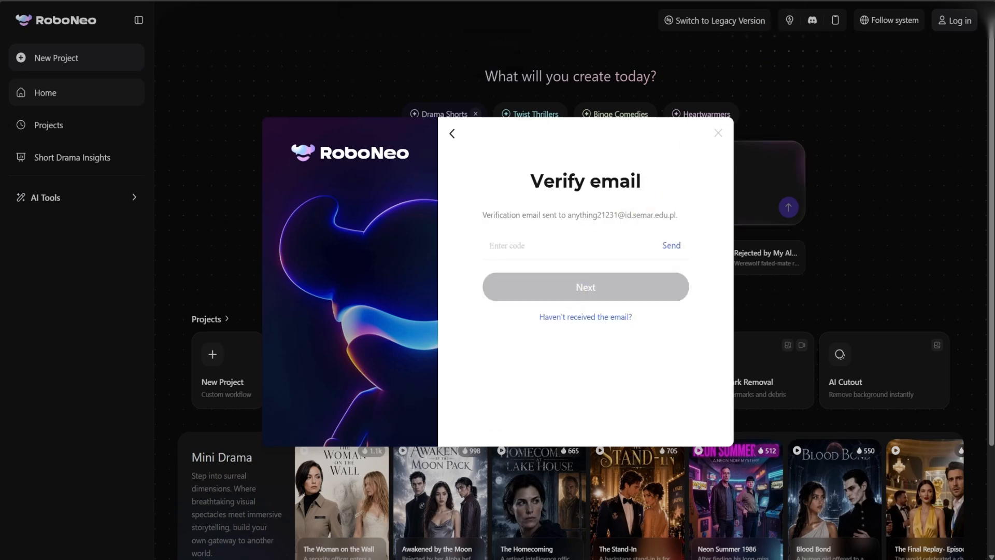
Request the email verification code by completing the captcha, and copy the code from the RoboNeo message in the EduMail inbox
left_click(674, 238)
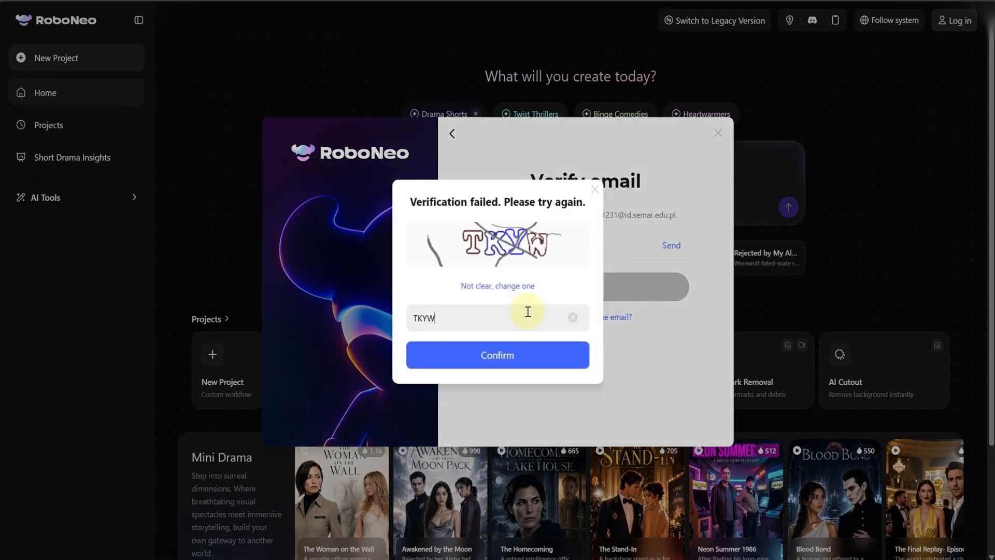
left_click(526, 355)
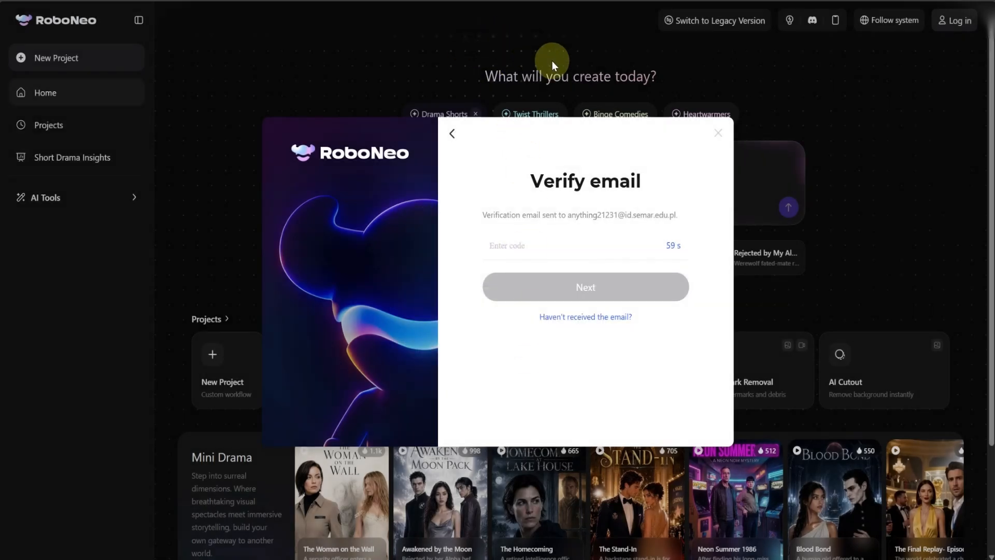
key("ctrl+Tab")
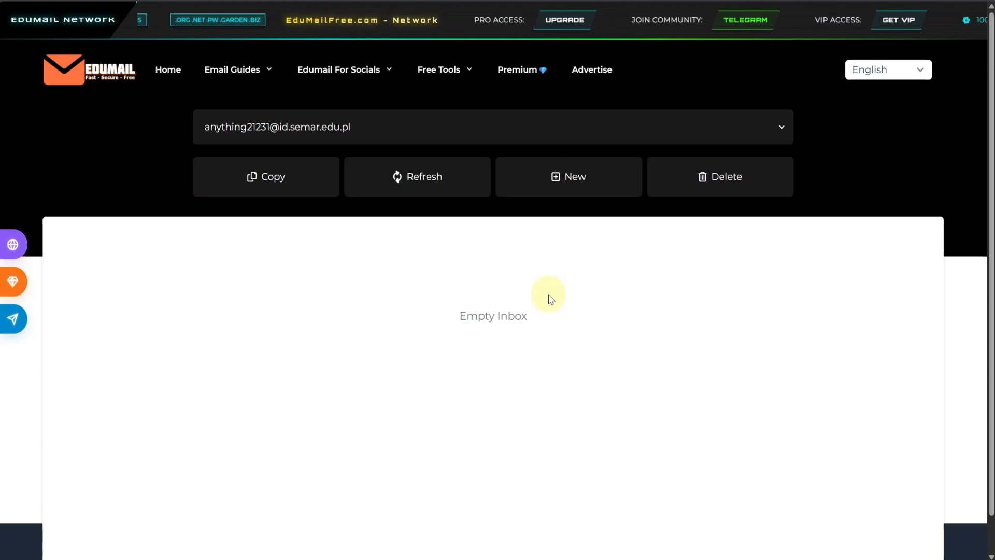
left_click(424, 193)
scroll(421, 163, "down", 1)
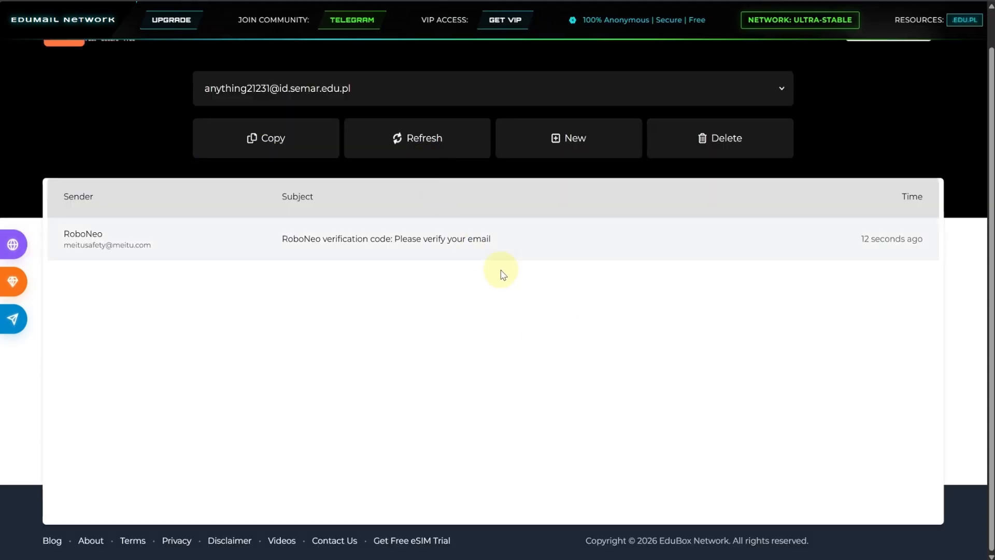
left_click(504, 254)
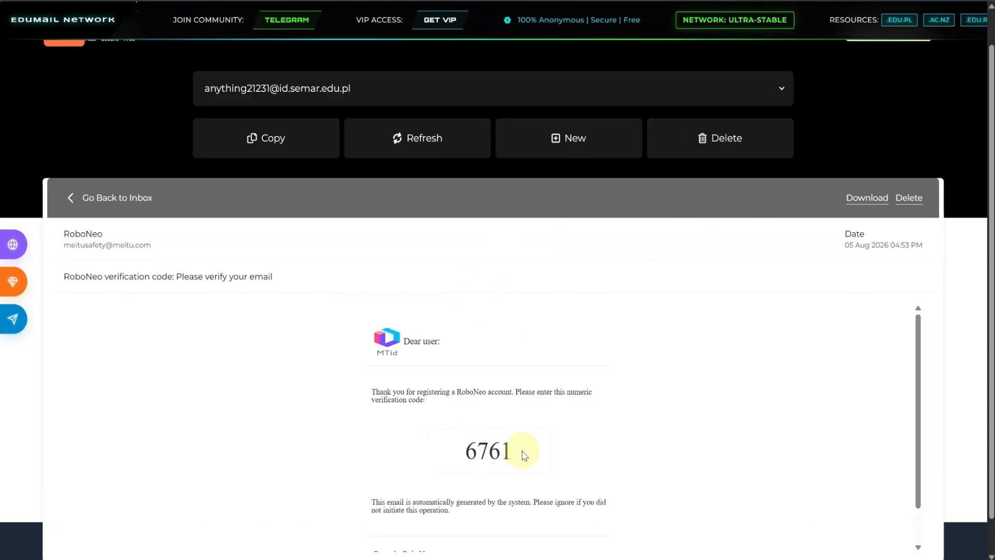
left_click_drag(511, 452, 465, 454)
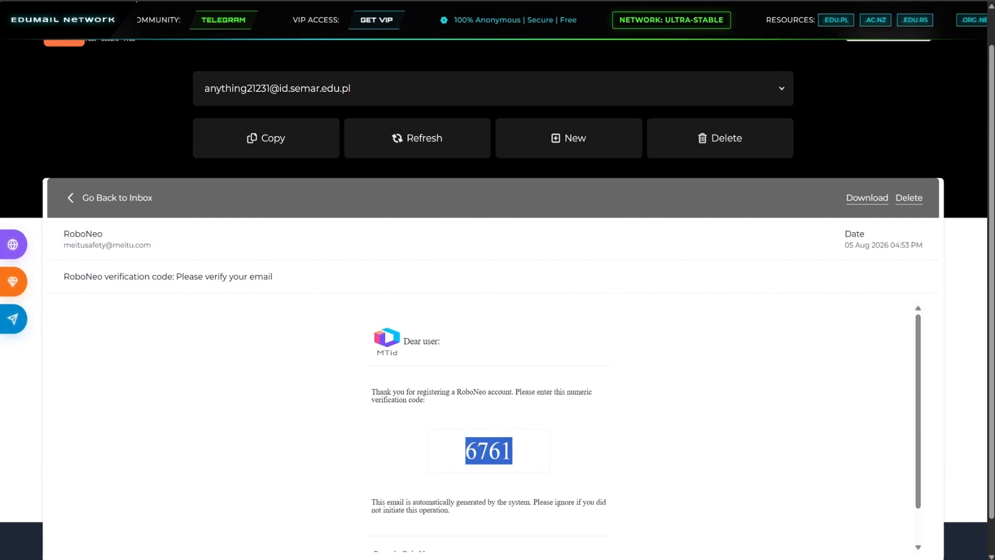
Return to RoboNeo and paste the email verification code to complete the new account's registration
key("ctrl+Tab")
left_click(619, 245)
key("ctrl+v")
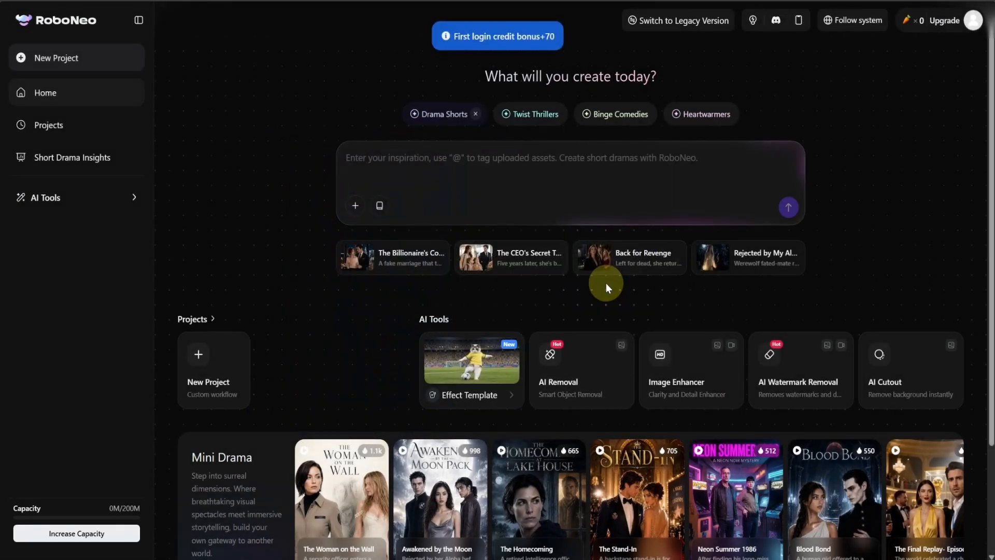
Create a new project and add an Image node to the canvas using the Image to Image quick start
left_click(90, 62)
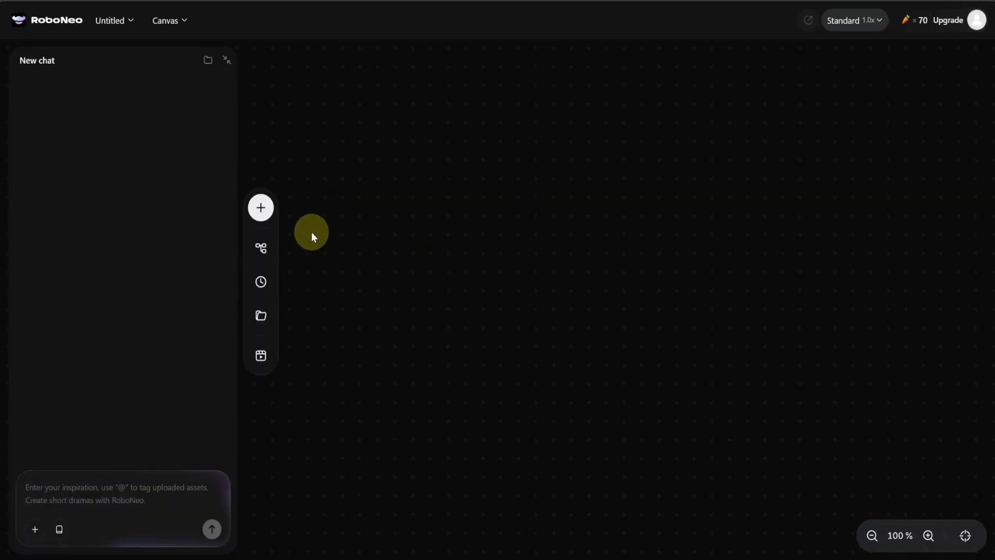
left_click(261, 207)
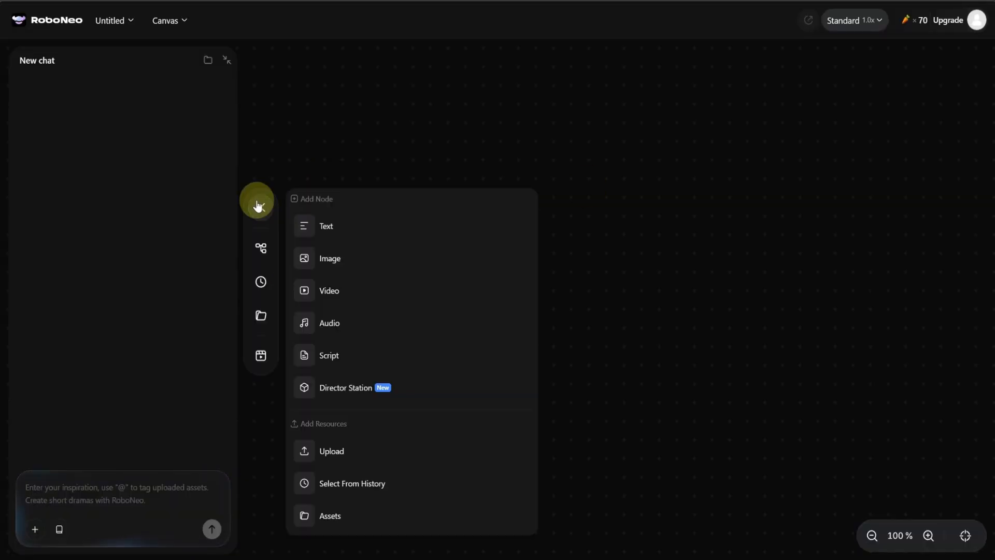
left_click(337, 259)
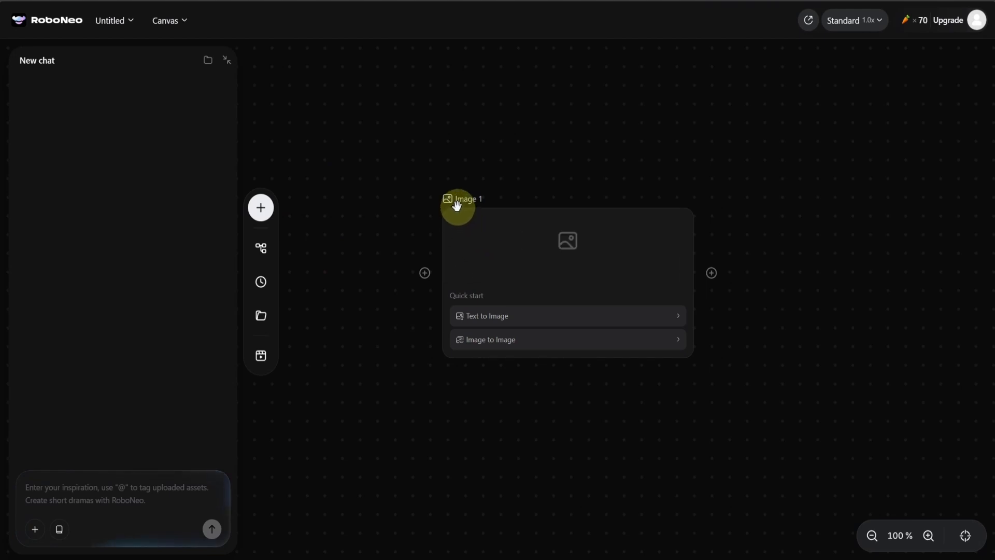
left_click(520, 346)
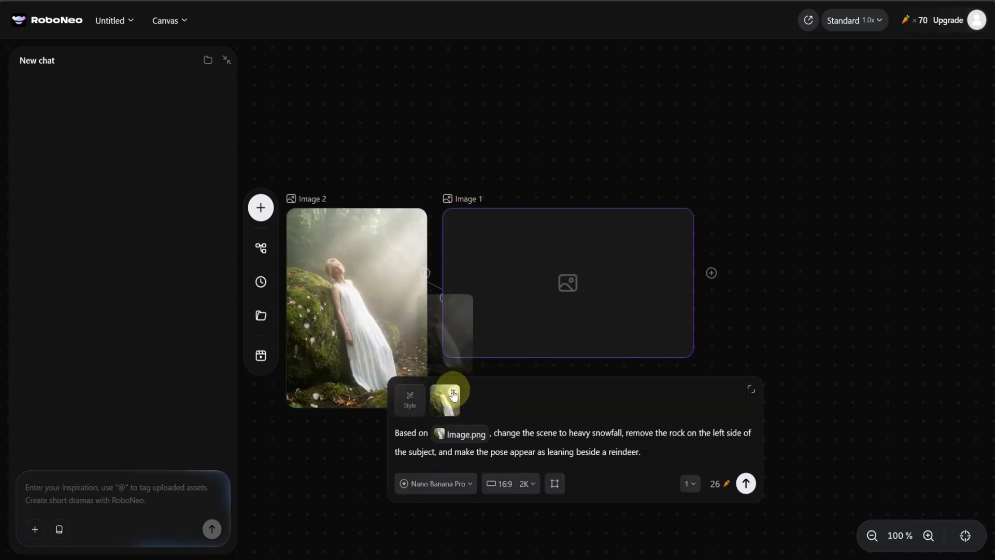
Remove the reference image from the Image 1 node's prompt
left_click(452, 391)
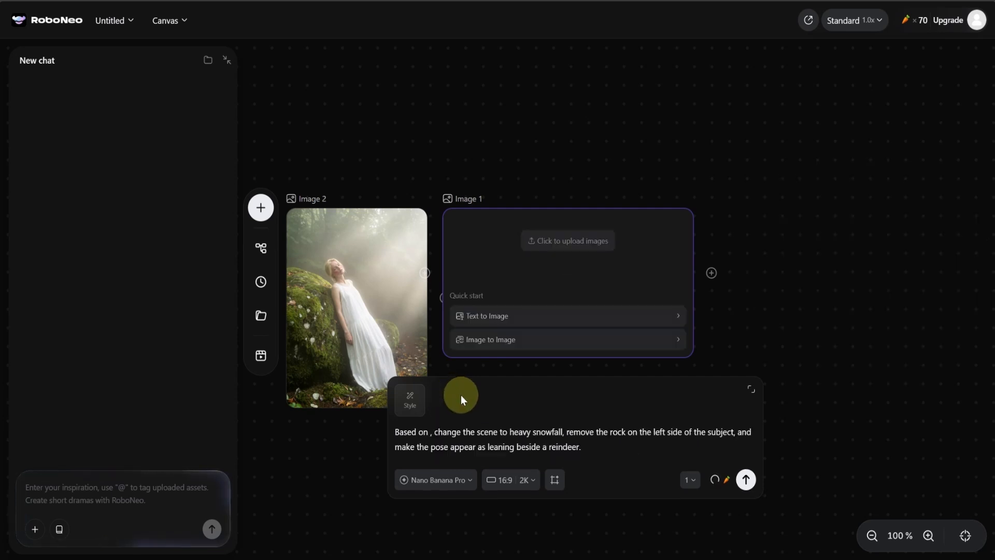
mouse_move(407, 237)
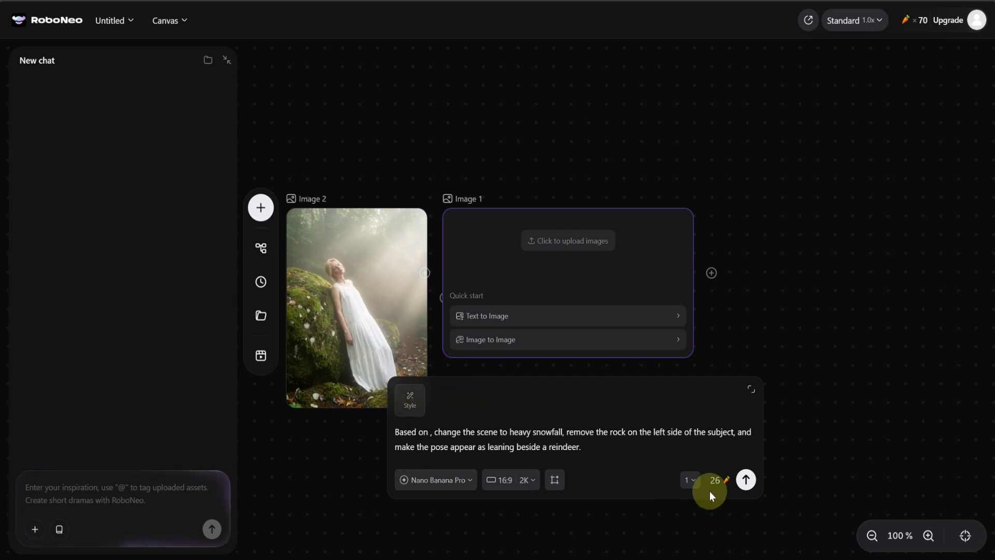
Switch the Image 1 node's model to GPT Image 2 and set its outcome quality to High
left_click(463, 483)
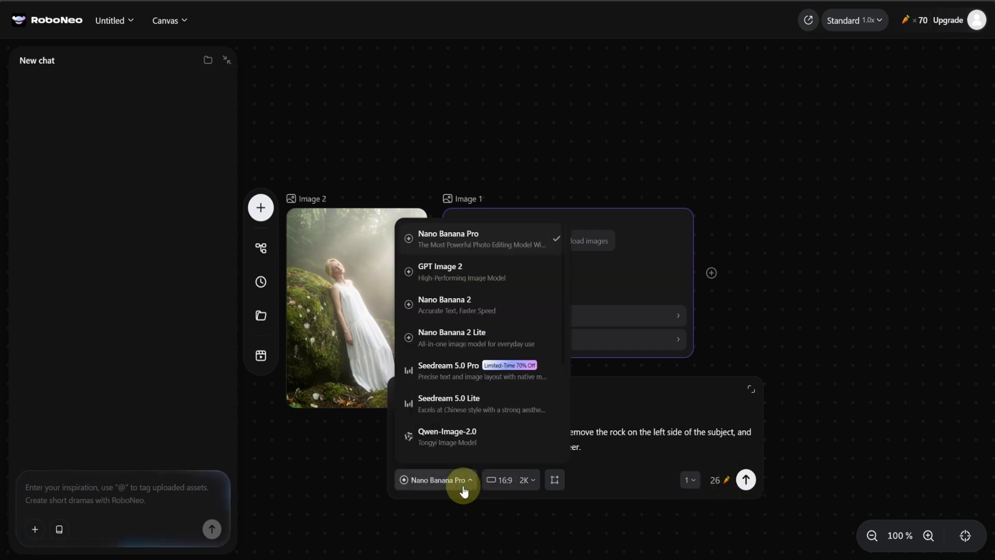
left_click(465, 272)
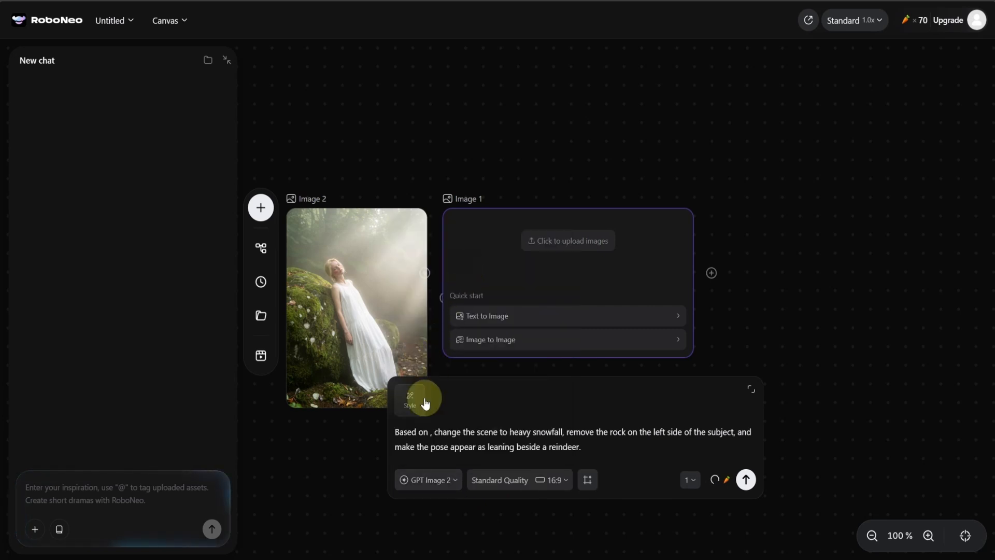
left_click(485, 481)
left_click(556, 236)
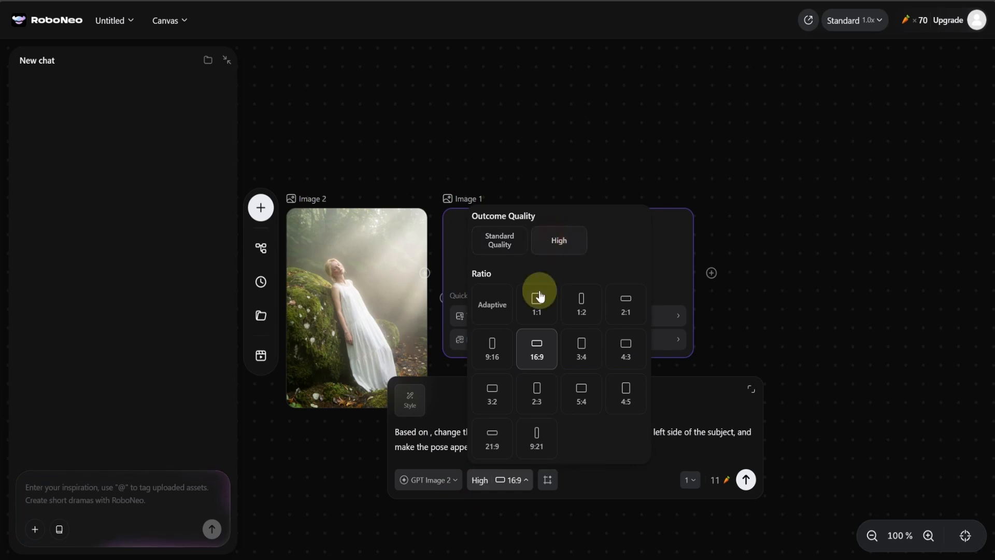
Switch the image model to Seedream 5.0 Pro and view its ratio and resolution options
left_click(434, 481)
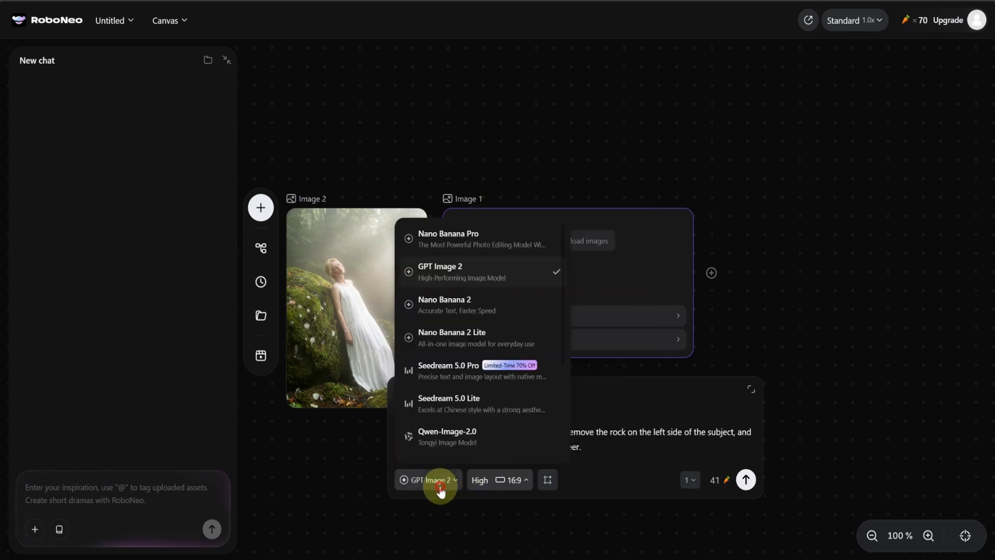
left_click(448, 370)
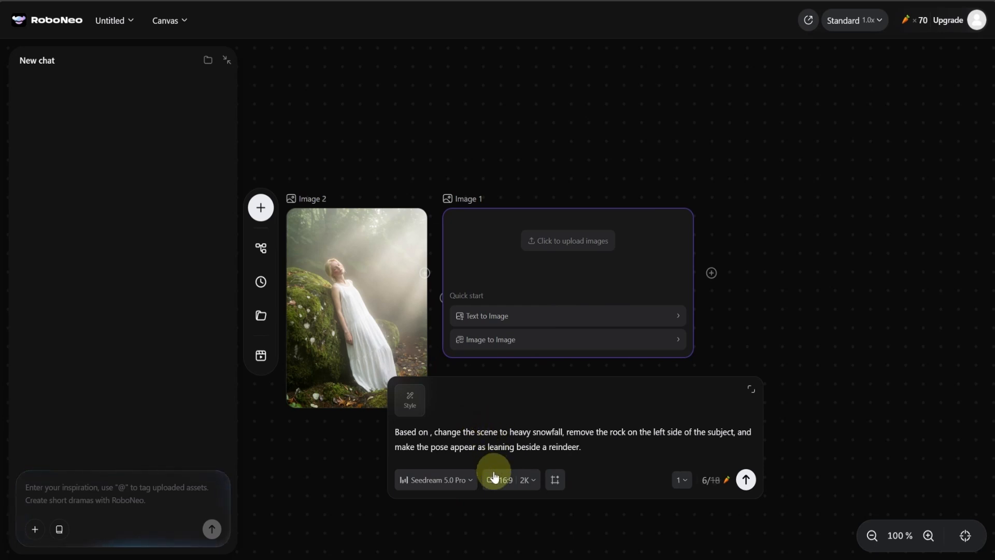
left_click(529, 480)
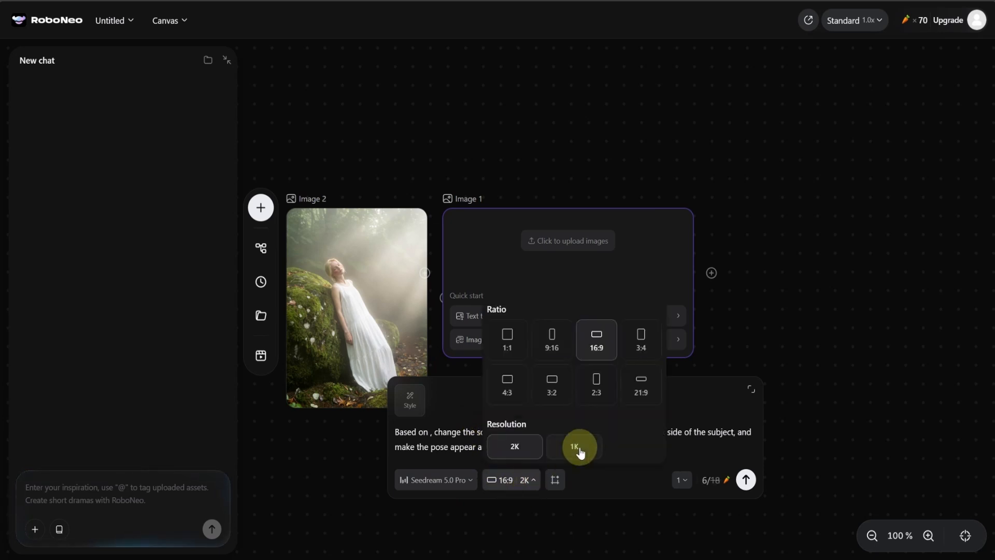
Browse the remaining image models, choose Midjourney v8.1, and view its presets and aspect ratio options
left_click(455, 478)
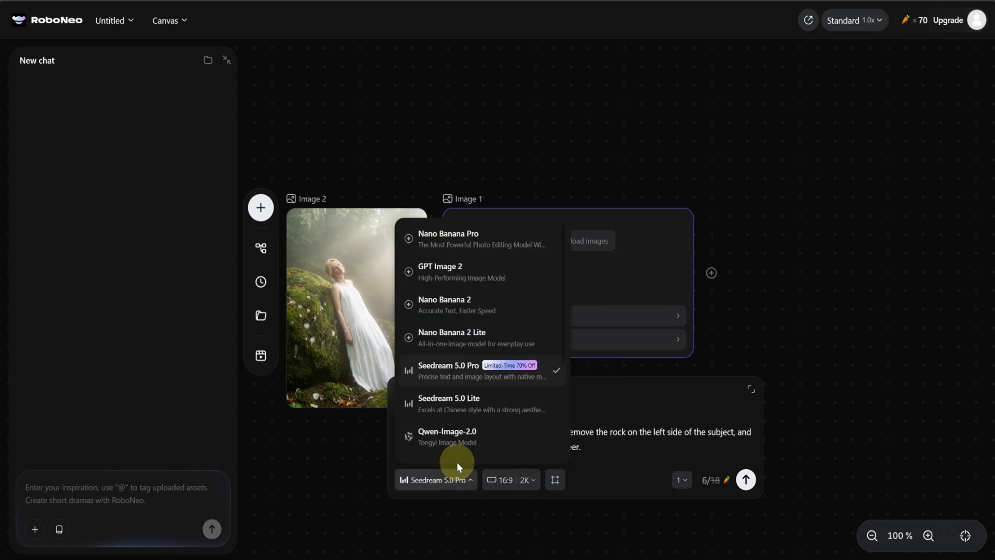
scroll(458, 316, "down", 3)
scroll(455, 342, "down", 1)
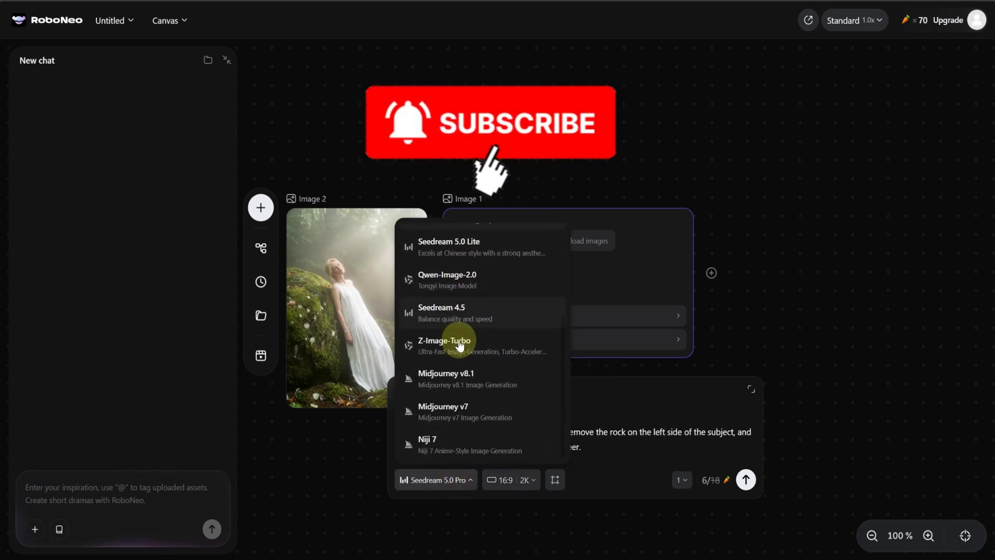
scroll(462, 349, "up", 3)
scroll(496, 379, "down", 3)
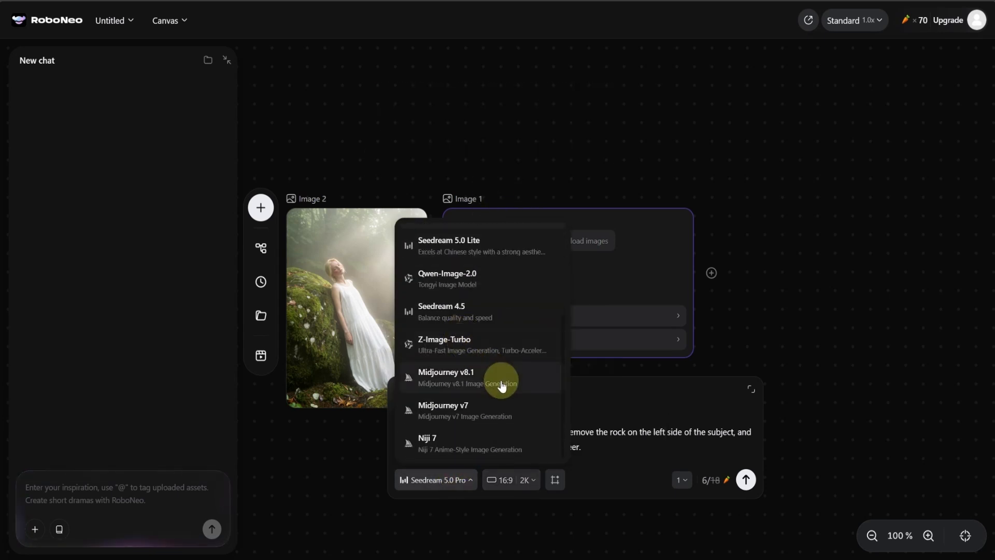
left_click(497, 379)
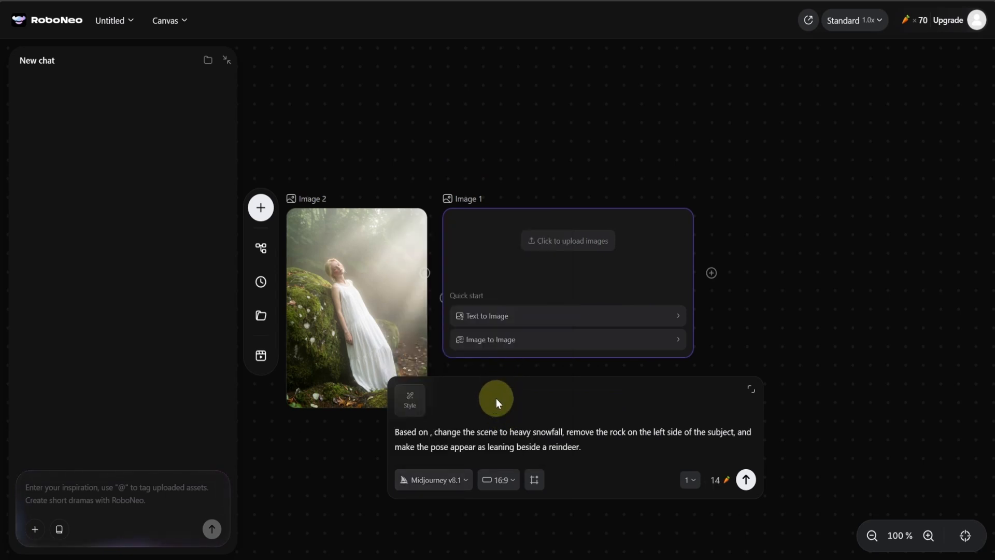
left_click(538, 488)
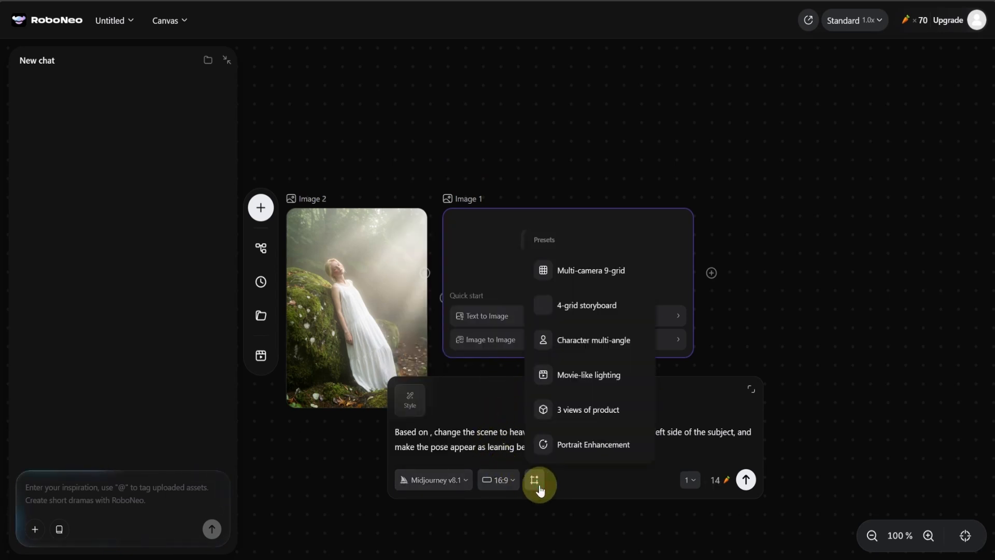
left_click(508, 480)
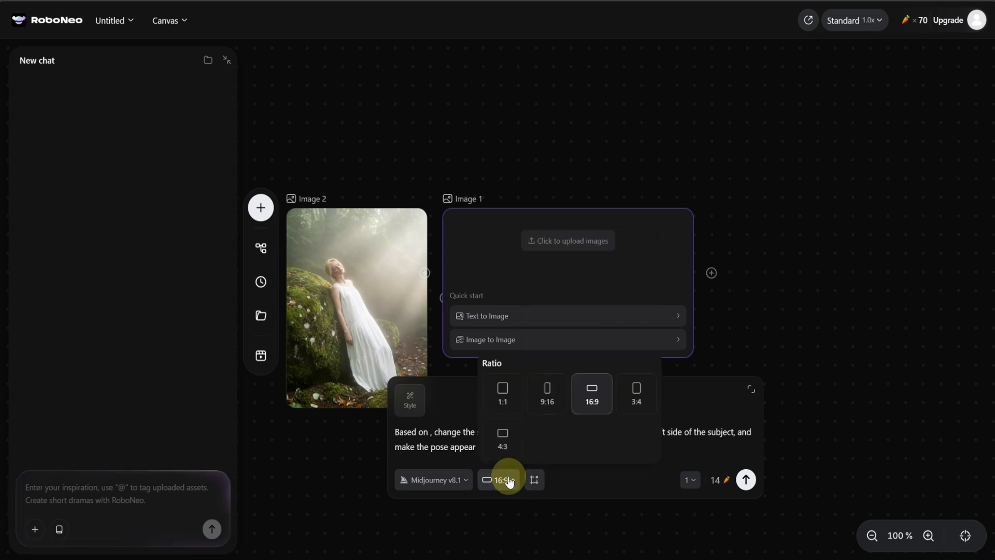
Set the image model to Nano Banana Pro with 4K resolution
left_click(459, 480)
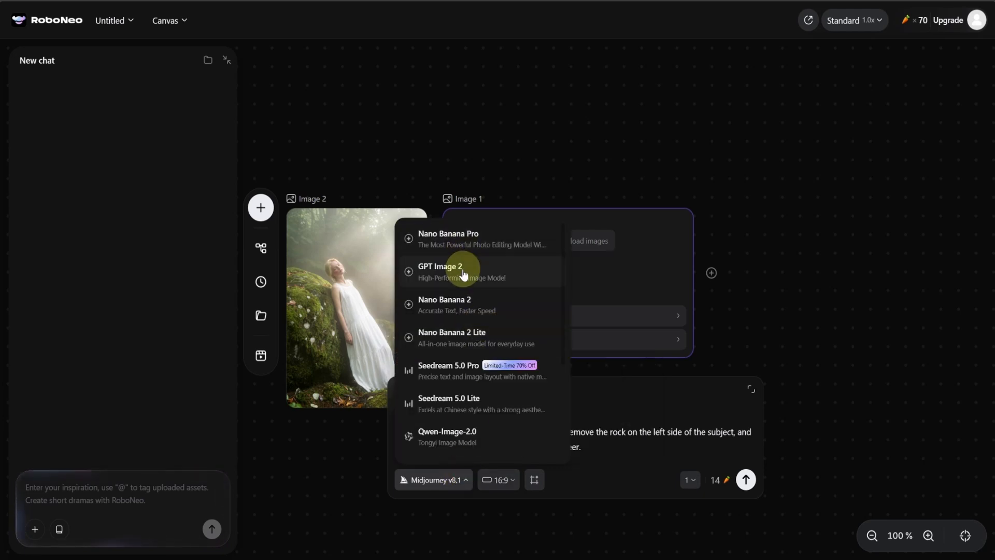
left_click(494, 237)
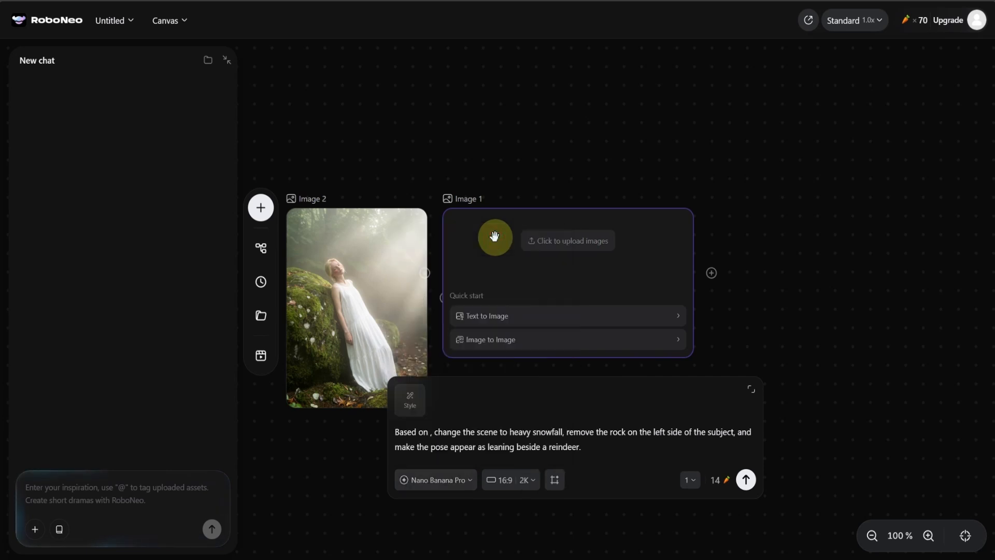
left_click(533, 483)
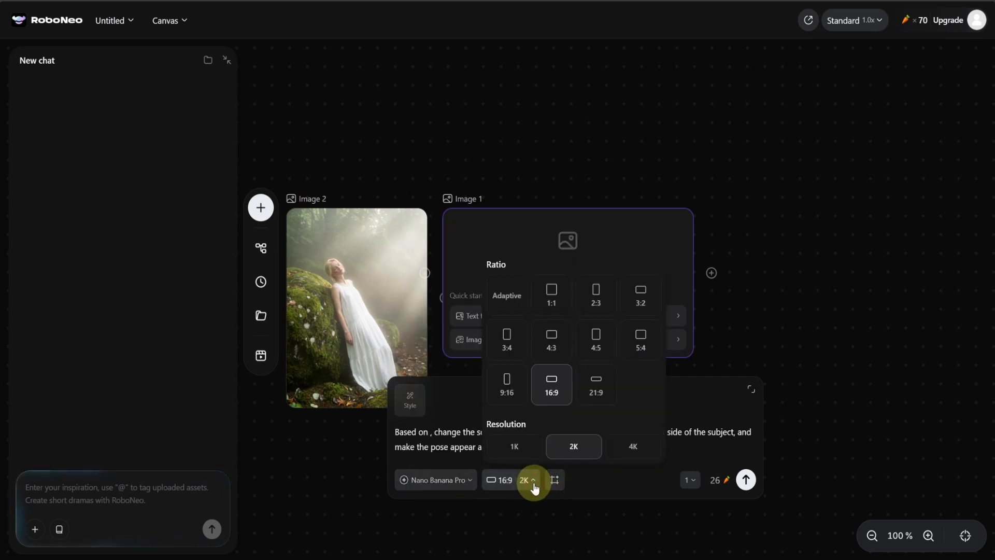
left_click(630, 447)
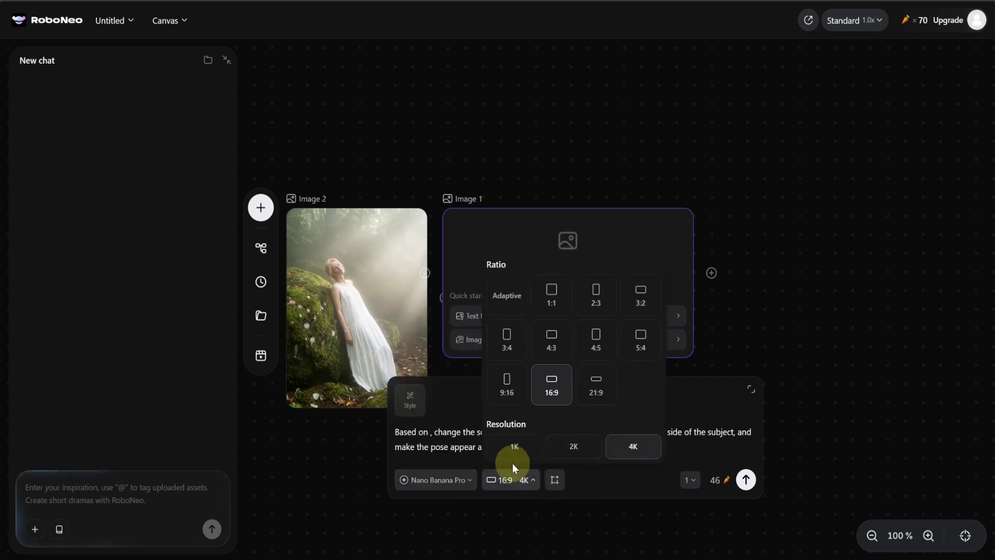
Apply the Text to Image quick start to the Image 1 node and delete the Image 2 reference node
left_click(439, 434)
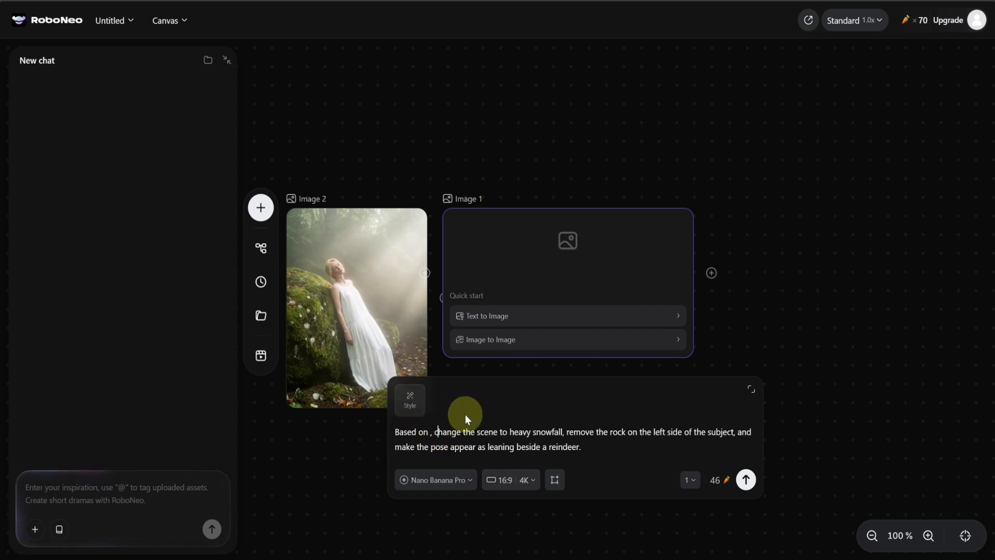
left_click(421, 211)
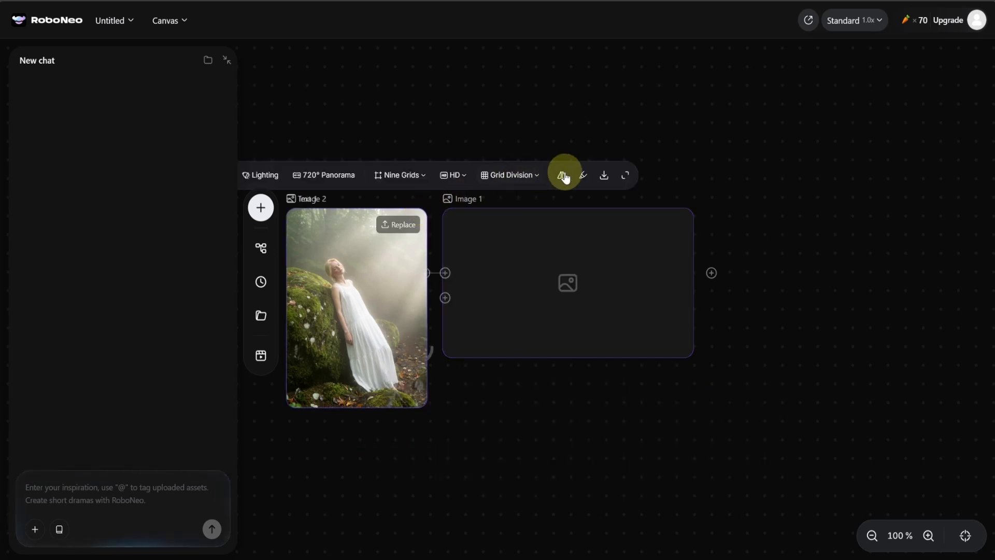
left_click(374, 374)
Review the sample rooftop-at-dusk prompt in the Text 1 node and generate the Image 1 picture from it
left_click(345, 281)
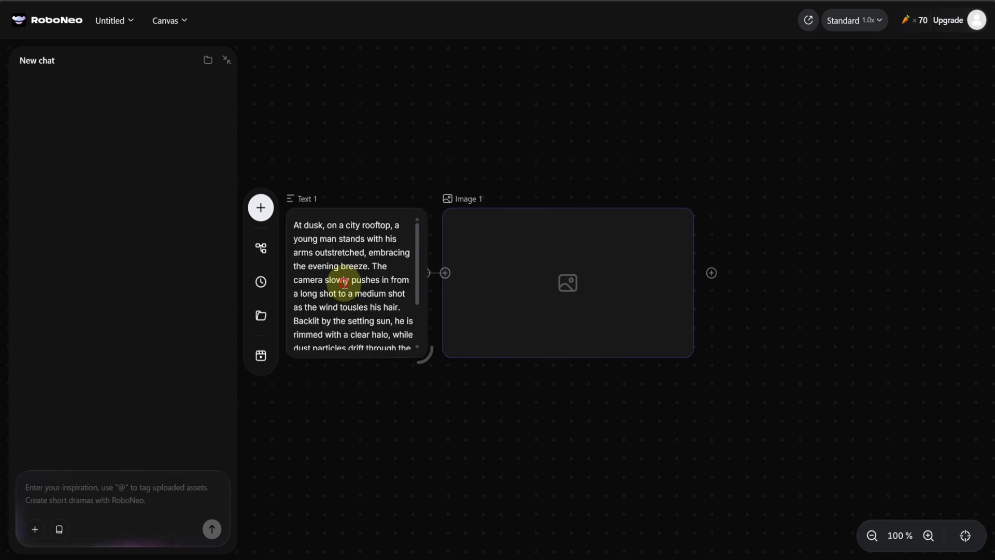
scroll(344, 282, "down", 2)
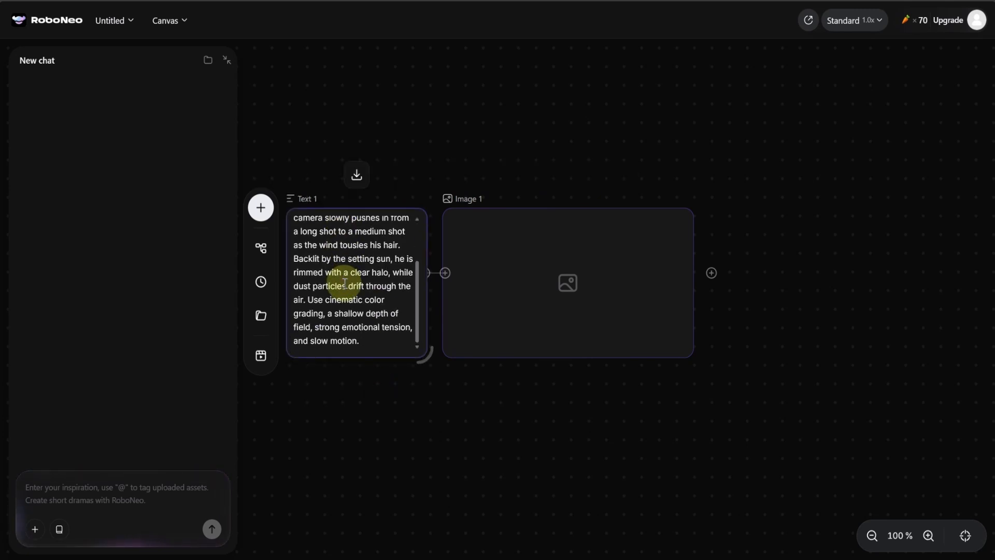
scroll(345, 283, "up", 3)
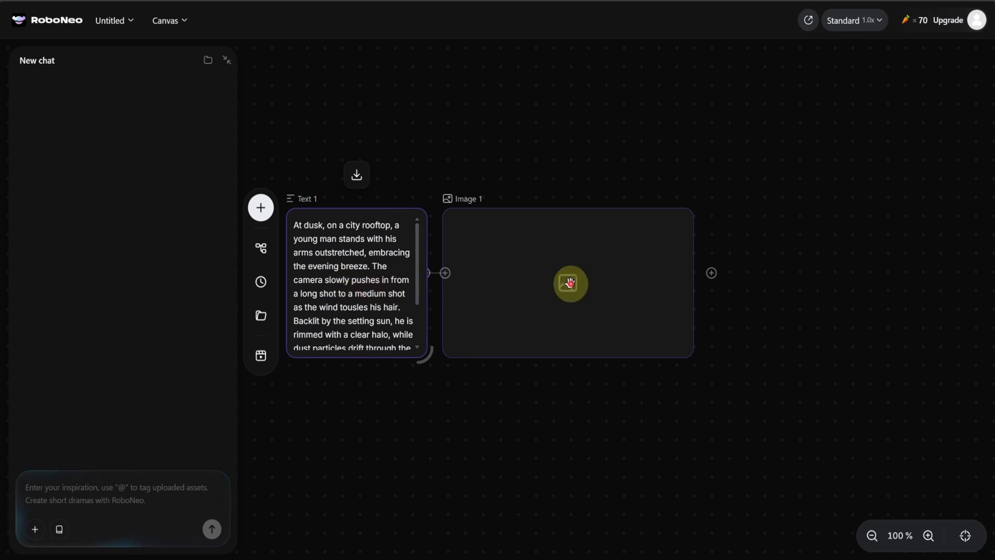
left_click(570, 282)
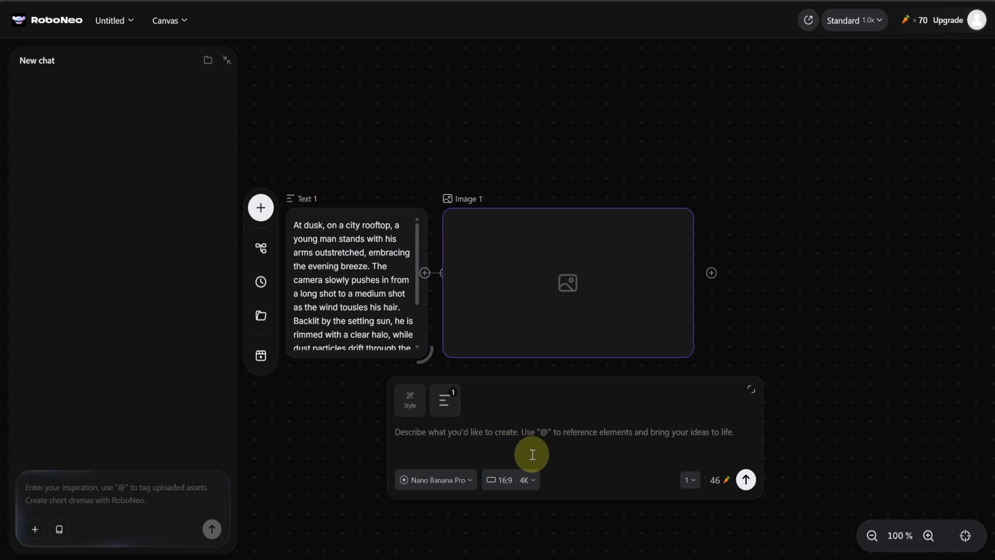
left_click(746, 479)
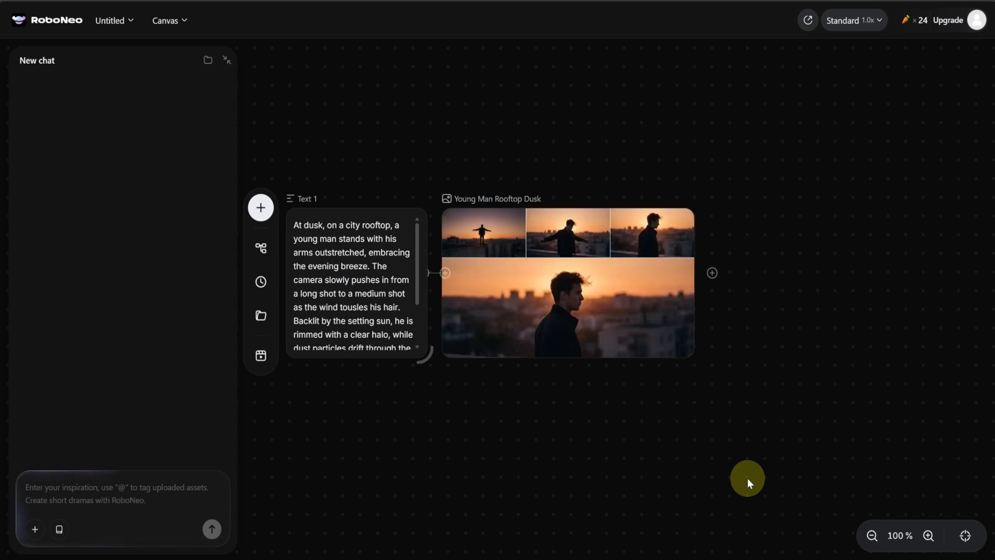
Download the generated rooftop image and open the downloaded file in the image viewer
left_click(581, 275)
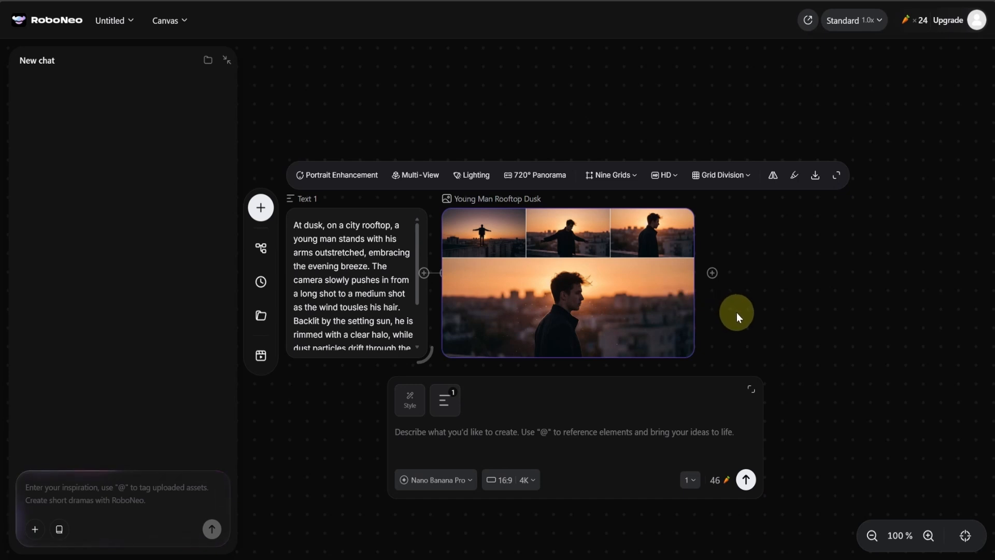
left_click(817, 177)
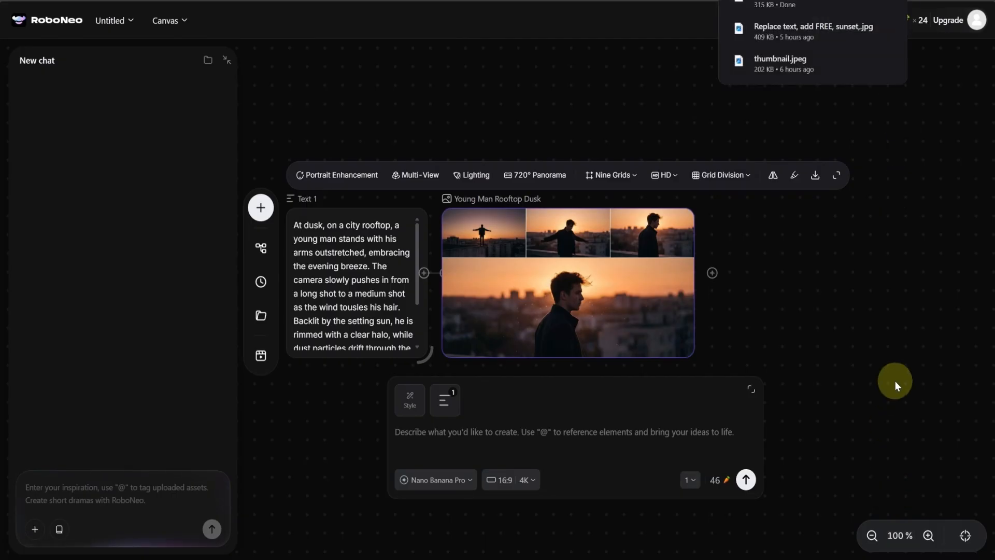
left_click(804, 3)
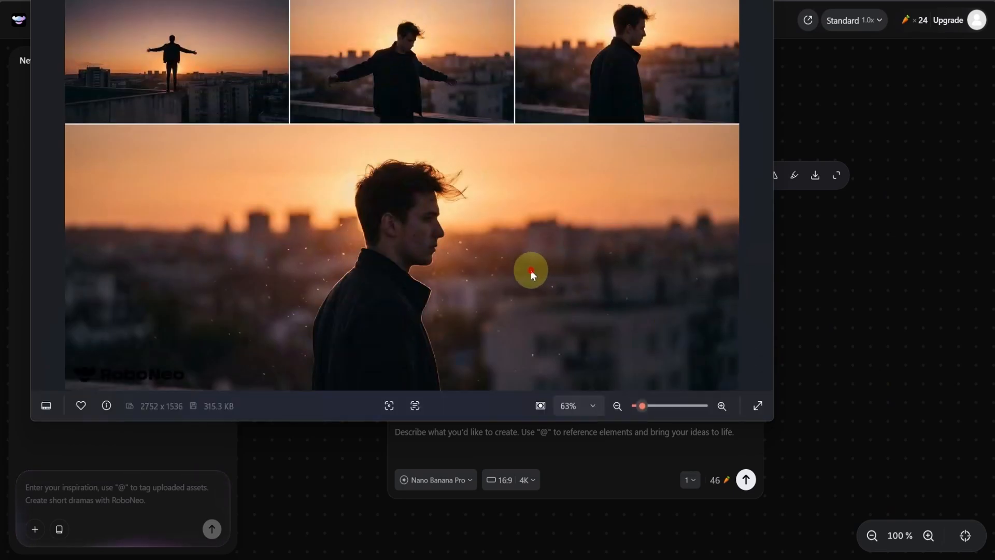
Examine the downloaded rooftop image in a maximized viewer, checking the face, hair and upper frames at close range
scroll(531, 270, "up", 3)
scroll(530, 270, "down", 3)
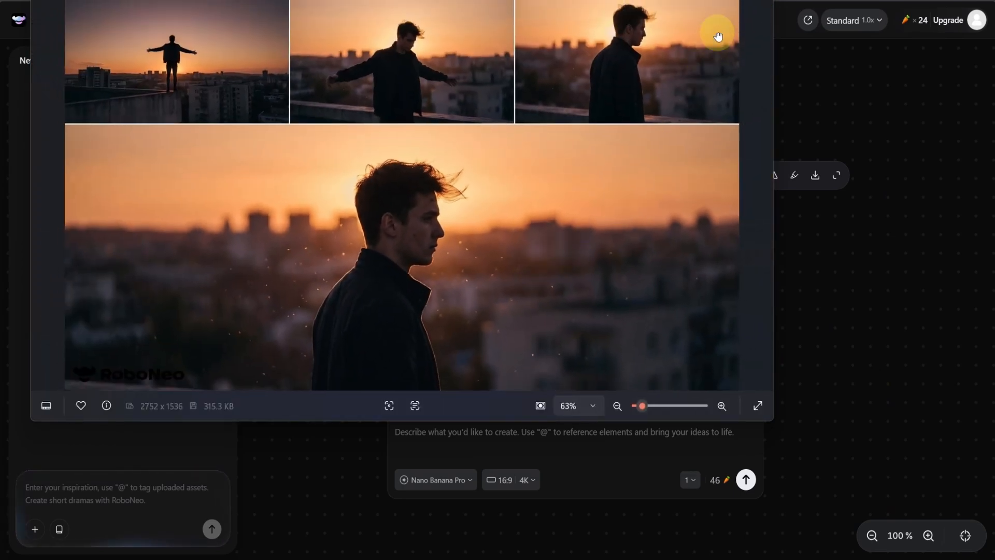
left_click(737, 0)
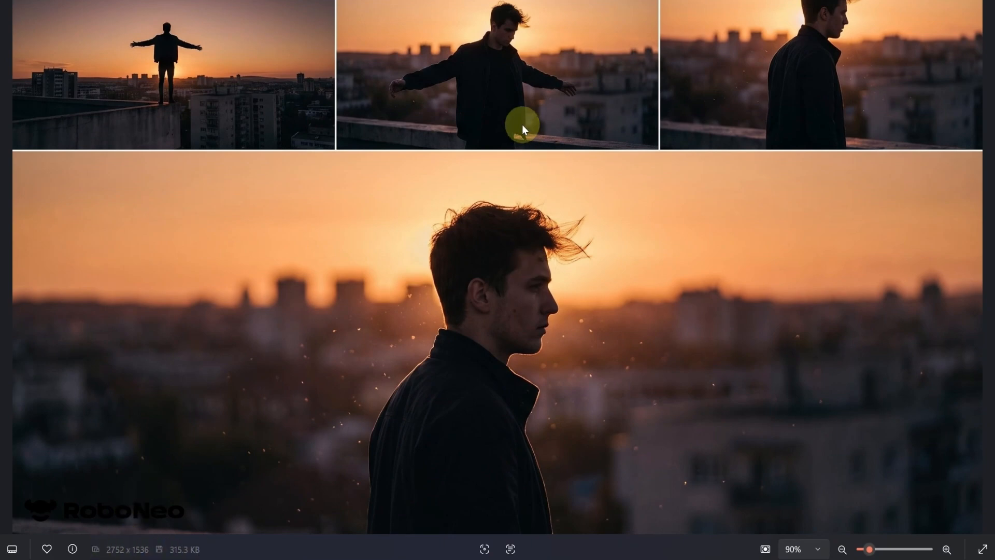
scroll(534, 275, "up", 4)
scroll(564, 292, "down", 2)
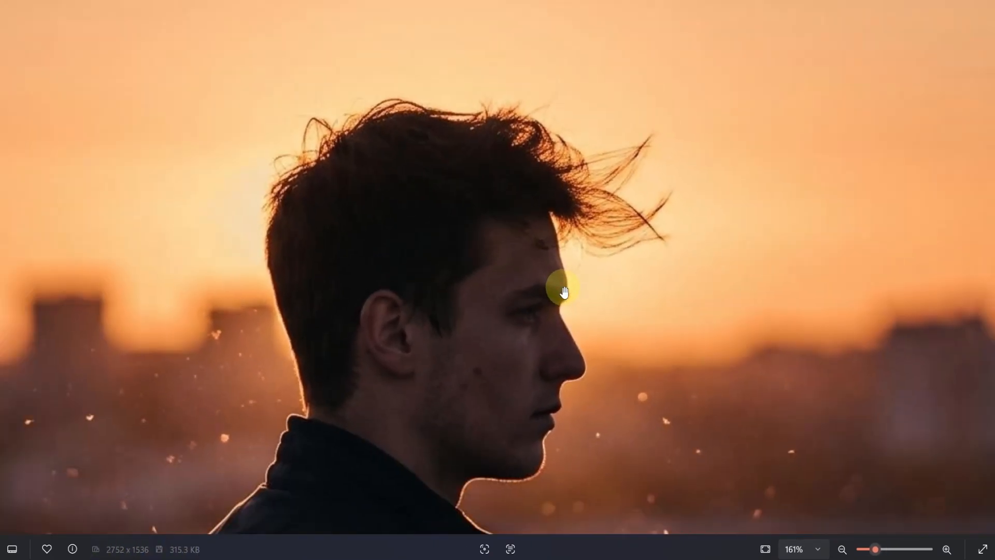
scroll(564, 292, "down", 5)
scroll(220, 45, "up", 6)
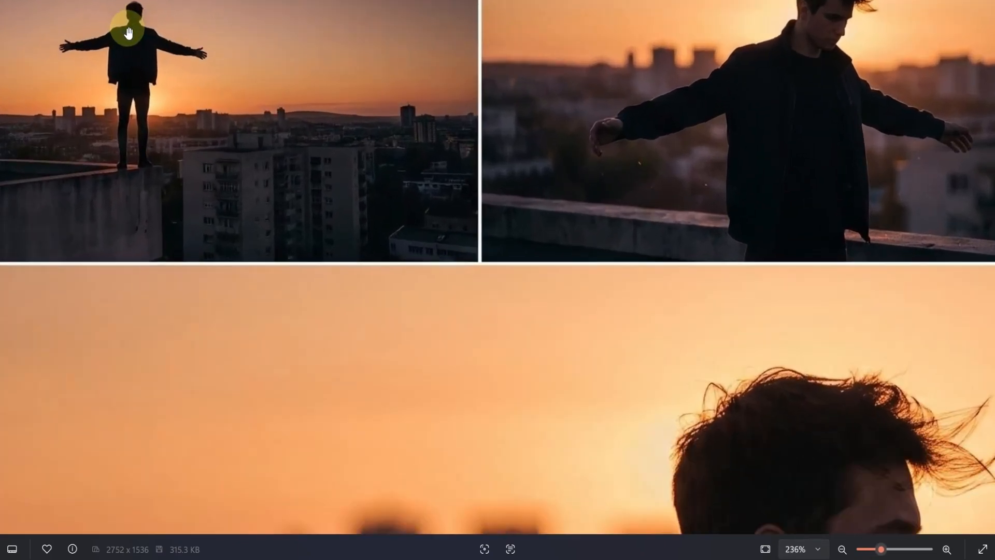
scroll(128, 32, "down", 5)
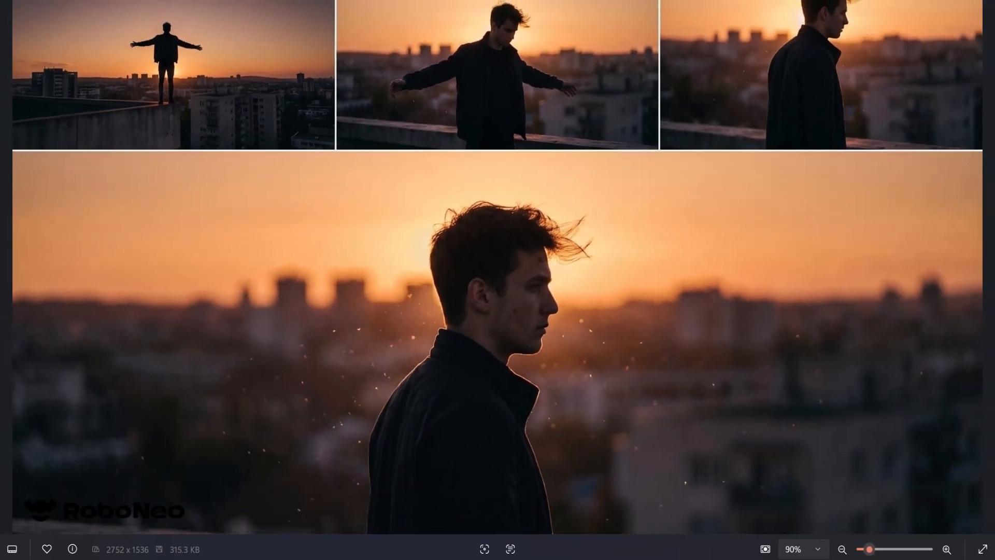